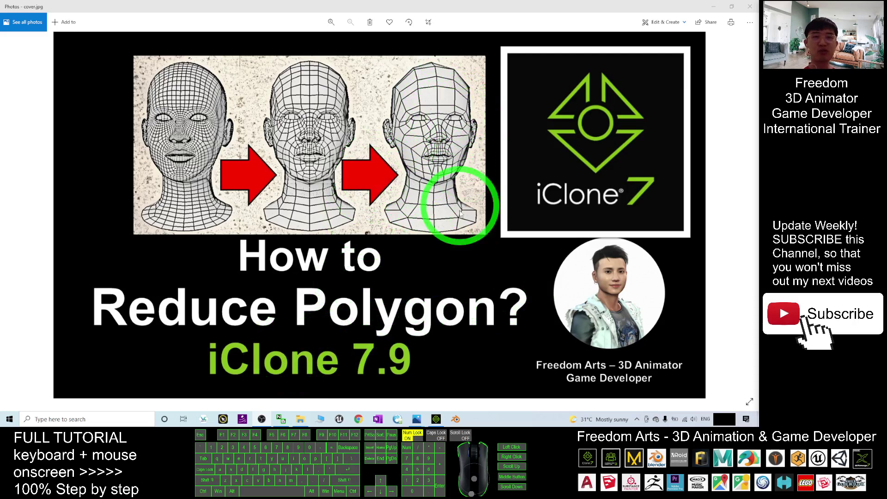
- Switch to iClone and delete the existing ATM prop from the scene
{"action": "left_click", "coordinate": [437, 420]}
{"action": "scroll", "coordinate": [401, 180], "scroll_direction": "down", "scroll_amount": 6}
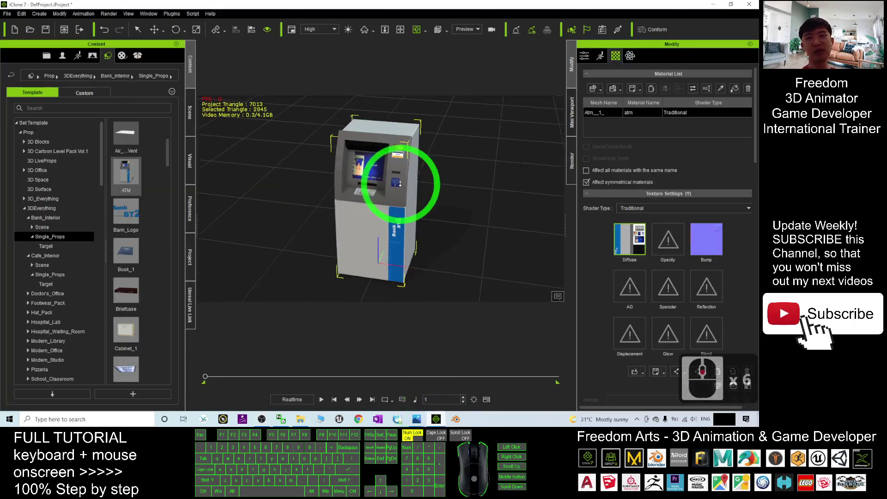
{"action": "double_click", "coordinate": [375, 218]}
{"action": "key", "text": "Delete"}
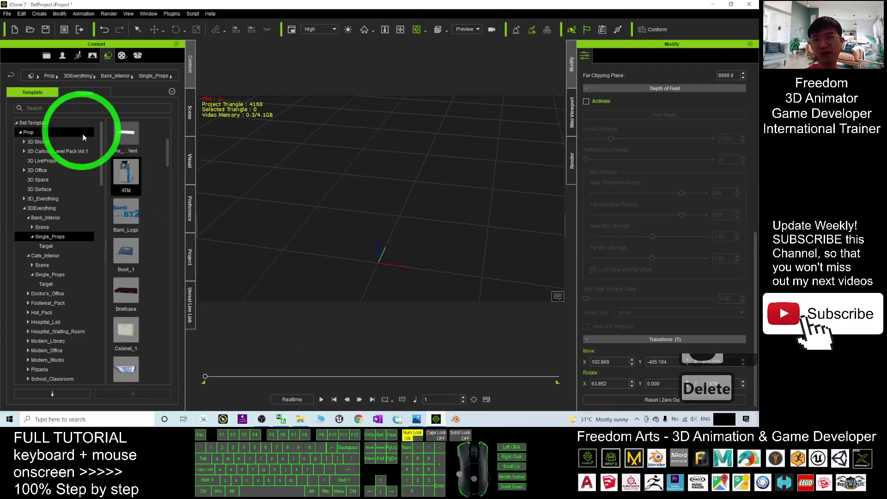
- Load the ATM prop from 3DEverything > Bank_Interior > Single_Props into the scene and select it in the viewport
{"action": "double_click", "coordinate": [131, 181]}
{"action": "left_click", "coordinate": [351, 207]}
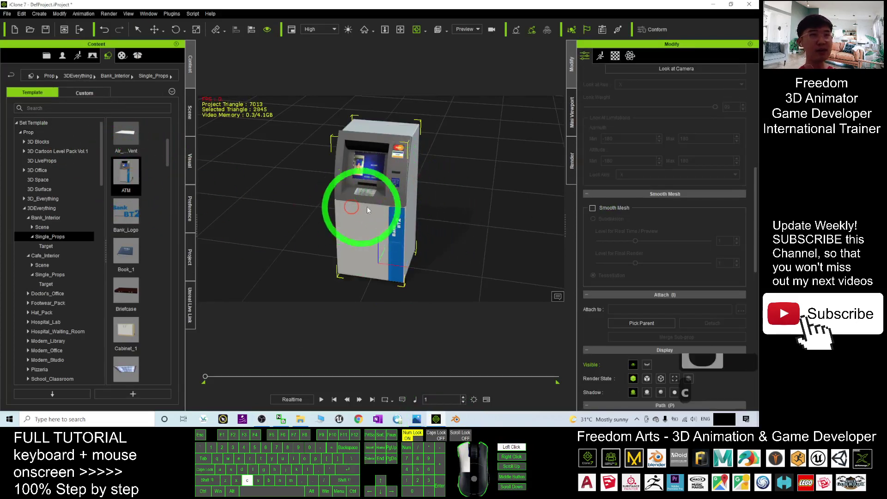
{"action": "left_click_drag", "start_coordinate": [368, 210], "coordinate": [471, 221]}
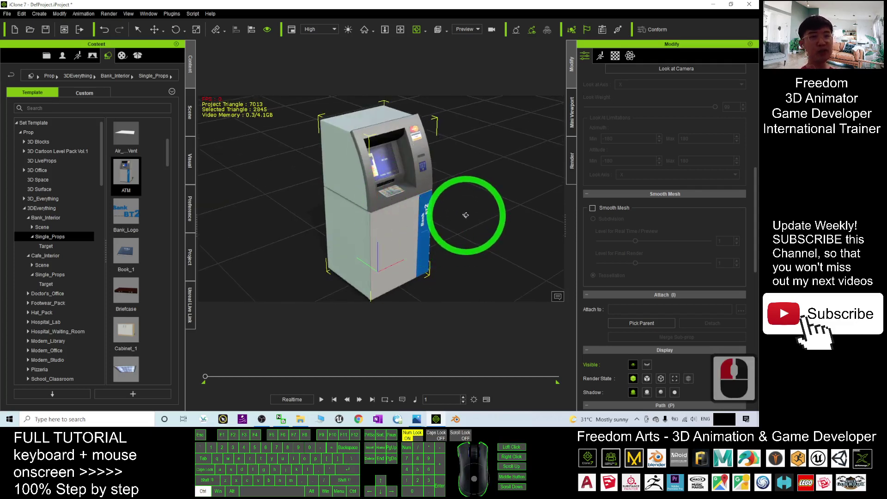
{"action": "key", "text": "ctrl+f"}
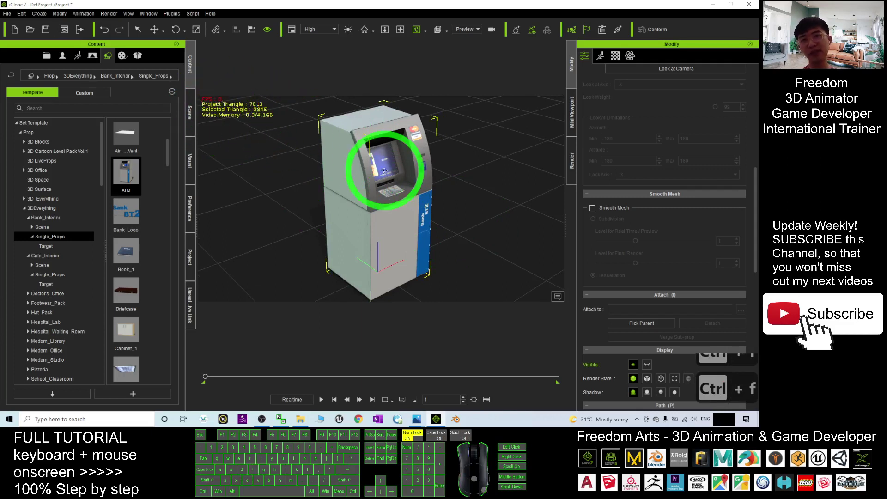
{"action": "scroll", "coordinate": [468, 203], "scroll_direction": "up", "scroll_amount": 1}
{"action": "left_click", "coordinate": [501, 209]}
{"action": "key", "text": "q"}
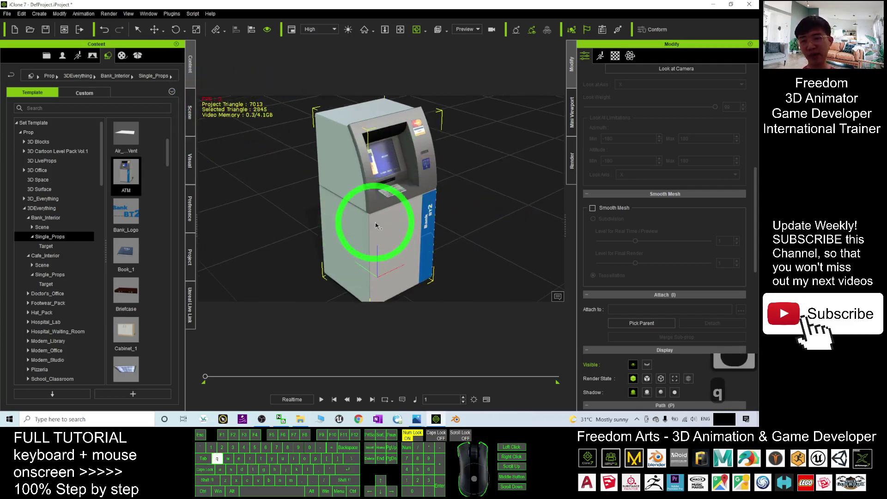
{"action": "double_click", "coordinate": [502, 207]}
{"action": "double_click", "coordinate": [342, 216]}
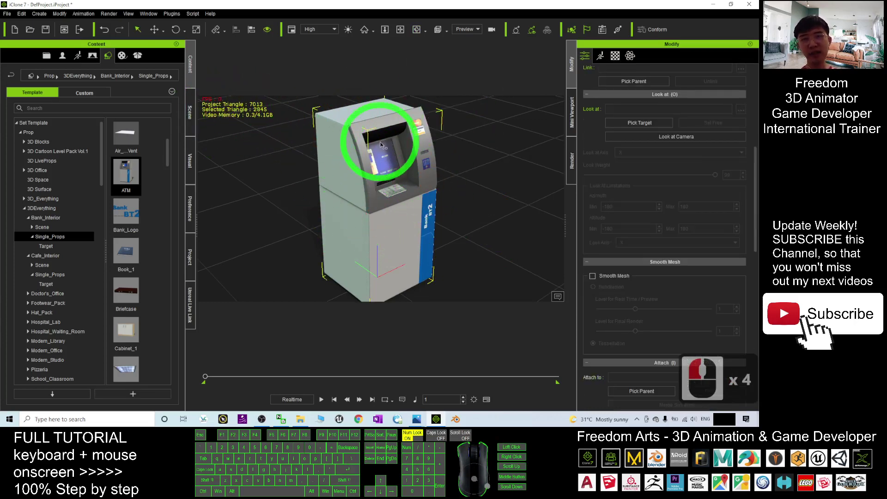
- Examine the ATM's upper front corner and rounded edges up close, together with the viewport's triangle statistics
{"action": "scroll", "coordinate": [384, 141], "scroll_direction": "up", "scroll_amount": 5}
{"action": "key", "text": "x"}
{"action": "left_click_drag", "start_coordinate": [320, 121], "coordinate": [302, 180]}
{"action": "key", "text": "c"}
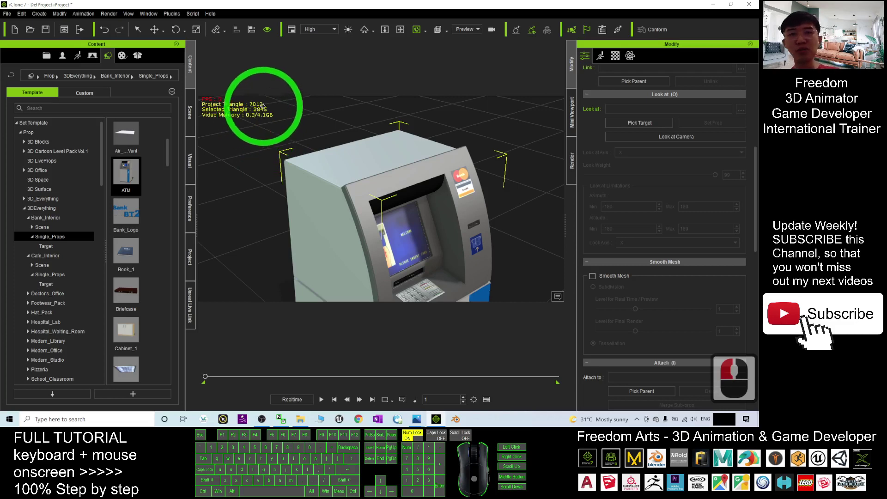
{"action": "scroll", "coordinate": [335, 170], "scroll_direction": "up", "scroll_amount": 3}
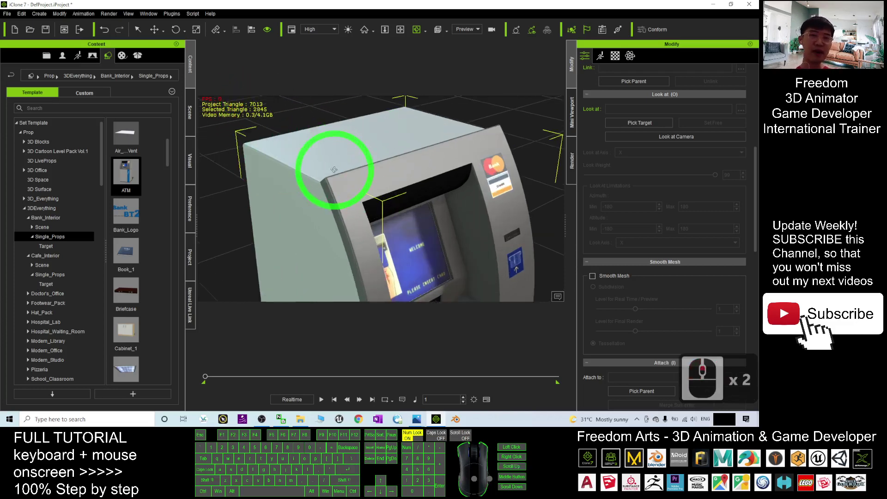
{"action": "key", "text": "x"}
{"action": "key", "text": "c"}
{"action": "left_click_drag", "start_coordinate": [297, 182], "coordinate": [401, 169]}
{"action": "scroll", "coordinate": [405, 194], "scroll_direction": "down", "scroll_amount": 4}
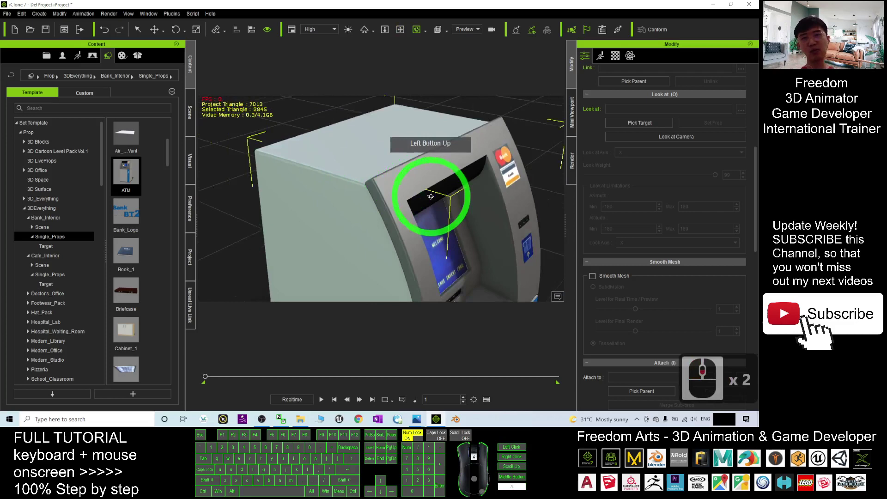
{"action": "left_click_drag", "start_coordinate": [416, 204], "coordinate": [395, 178]}
{"action": "scroll", "coordinate": [396, 147], "scroll_direction": "up", "scroll_amount": 5}
{"action": "key", "text": "x"}
{"action": "scroll", "coordinate": [439, 141], "scroll_direction": "up", "scroll_amount": 4}
{"action": "key", "text": "x"}
{"action": "left_click_drag", "start_coordinate": [417, 137], "coordinate": [351, 189]}
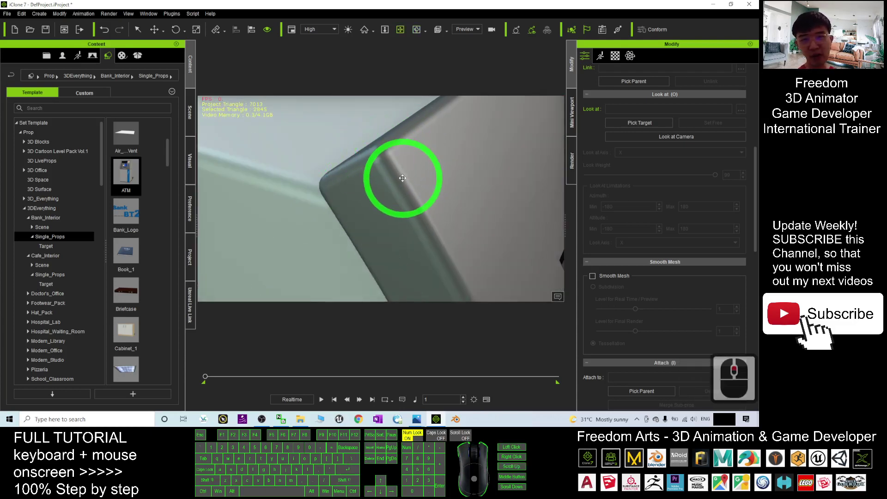
{"action": "left_click_drag", "start_coordinate": [344, 191], "coordinate": [485, 194]}
{"action": "key", "text": "c"}
{"action": "key", "text": "c"}
{"action": "key", "text": "c"}
{"action": "key", "text": "c"}
{"action": "key", "text": "c"}
{"action": "key", "text": "c"}
{"action": "key", "text": "c"}
{"action": "key", "text": "c"}
{"action": "key", "text": "c"}
{"action": "key", "text": "c"}
{"action": "key", "text": "c"}
{"action": "key", "text": "c"}
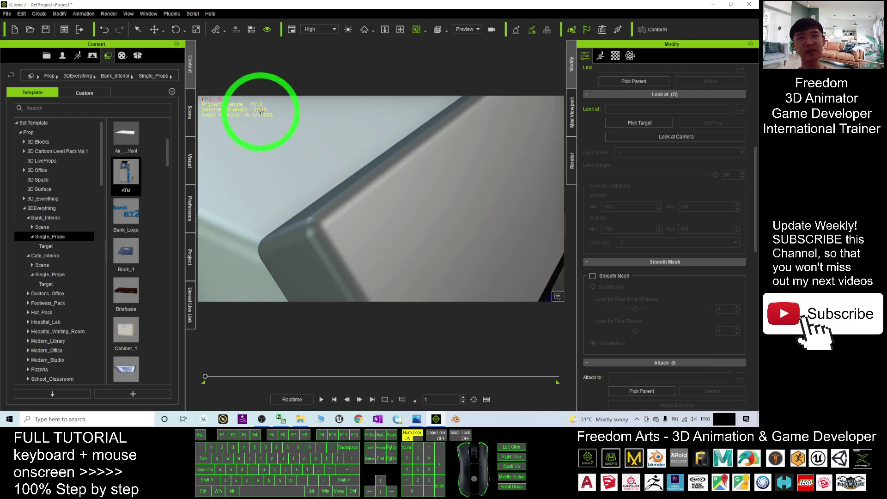
{"action": "scroll", "coordinate": [370, 171], "scroll_direction": "down", "scroll_amount": 20}
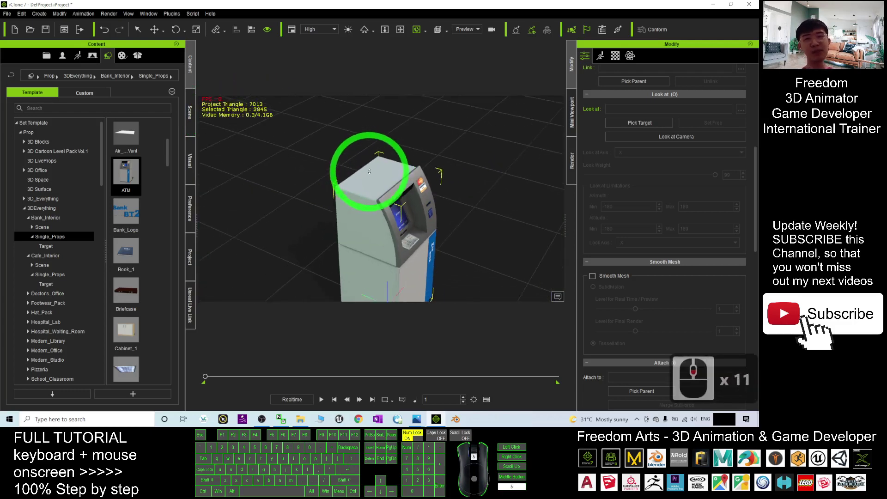
- Inspect the whole ATM prop from several distances and angles to judge its level of detail
{"action": "key", "text": "x"}
{"action": "left_click_drag", "start_coordinate": [412, 242], "coordinate": [354, 158]}
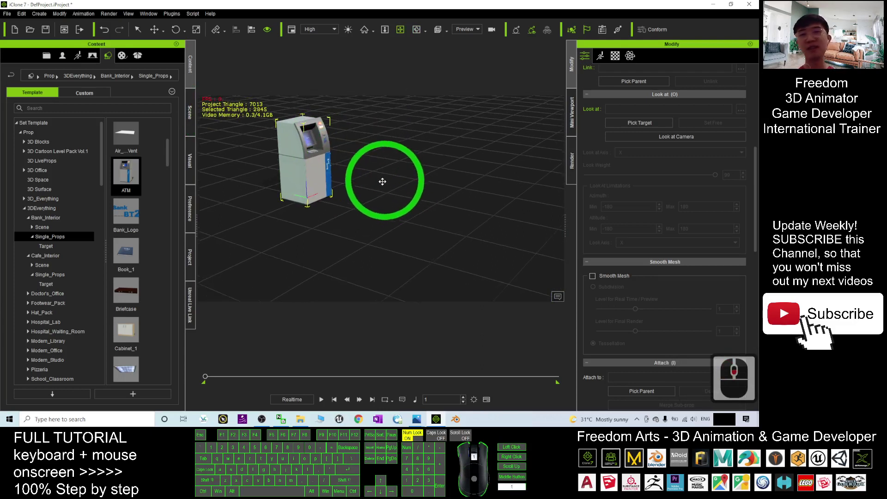
{"action": "scroll", "coordinate": [392, 175], "scroll_direction": "down", "scroll_amount": 10}
{"action": "key", "text": "c"}
{"action": "left_click_drag", "start_coordinate": [377, 163], "coordinate": [255, 109]}
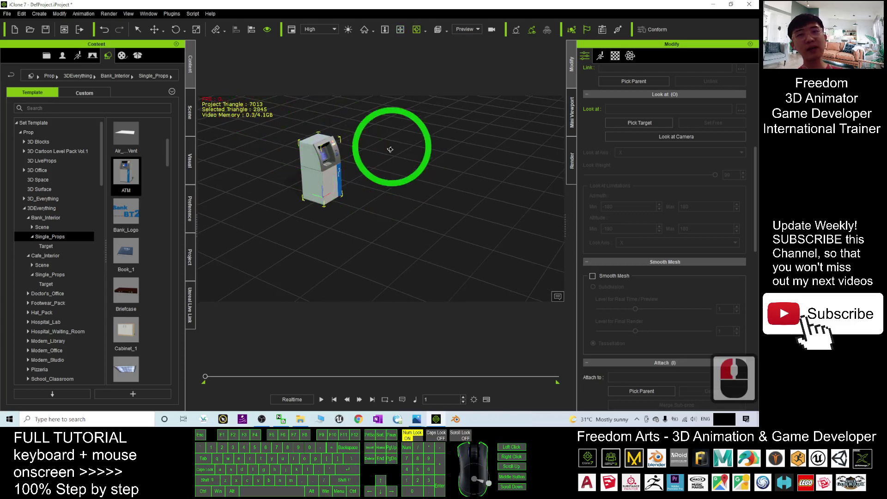
{"action": "scroll", "coordinate": [323, 171], "scroll_direction": "up", "scroll_amount": 12}
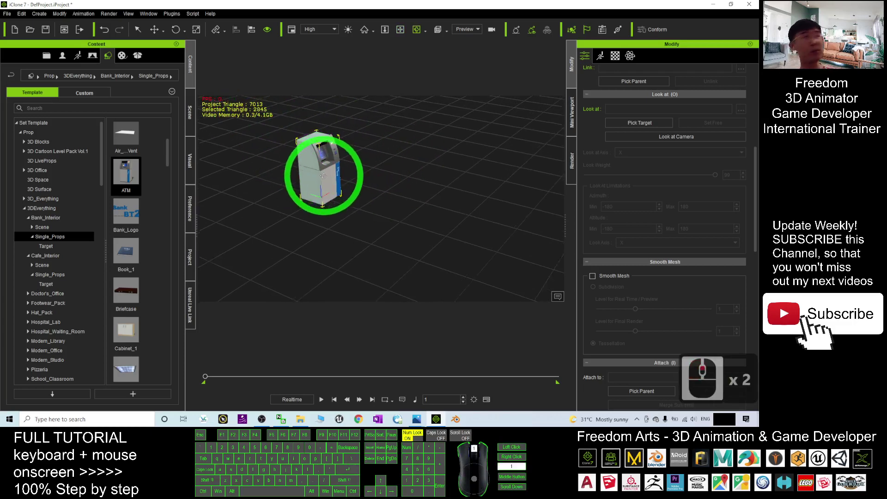
{"action": "key", "text": "x"}
{"action": "left_click_drag", "start_coordinate": [335, 168], "coordinate": [377, 203]}
{"action": "scroll", "coordinate": [377, 203], "scroll_direction": "up", "scroll_amount": 3}
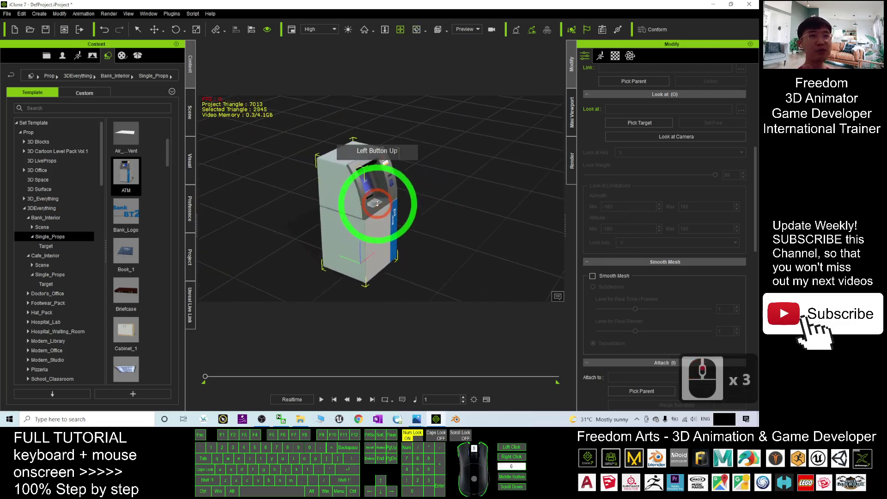
{"action": "scroll", "coordinate": [351, 186], "scroll_direction": "up", "scroll_amount": 2}
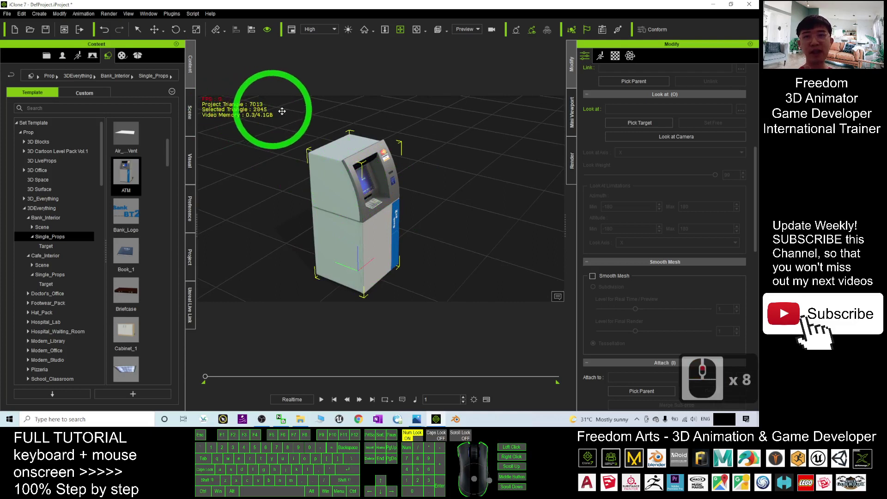
{"action": "scroll", "coordinate": [376, 172], "scroll_direction": "up", "scroll_amount": 5}
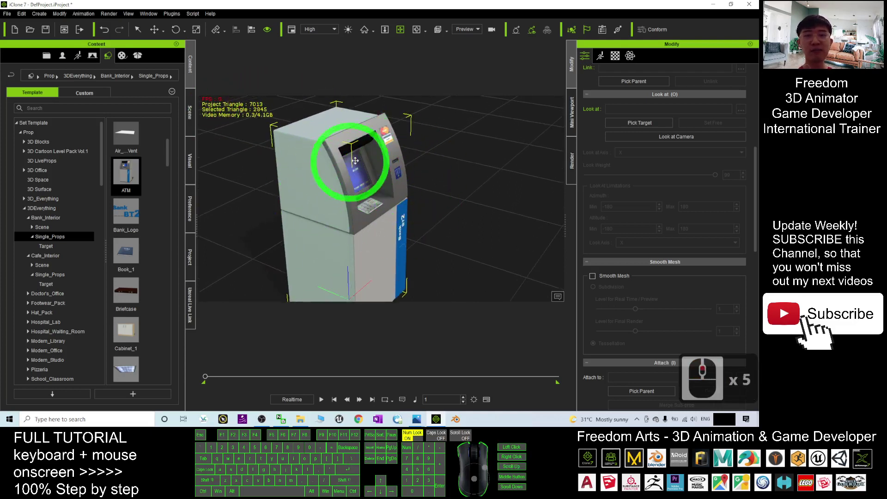
{"action": "scroll", "coordinate": [444, 176], "scroll_direction": "down", "scroll_amount": 3}
{"action": "left_click_drag", "start_coordinate": [449, 205], "coordinate": [447, 277]}
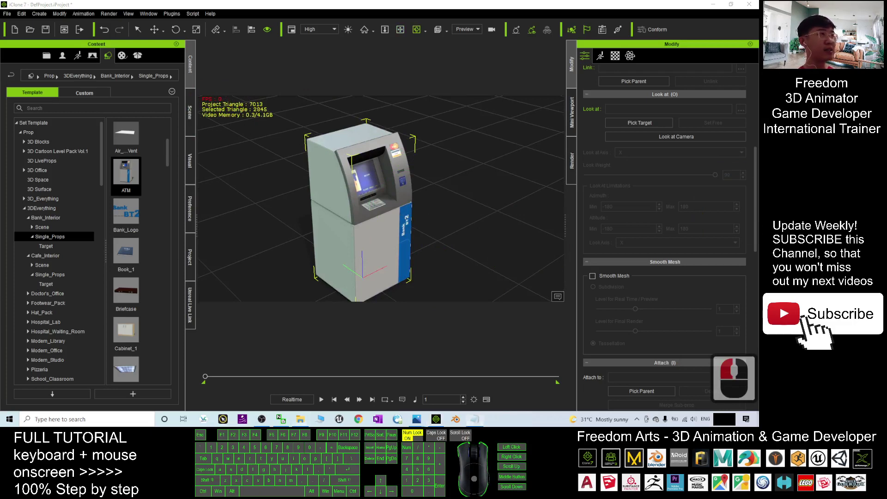
{"action": "left_click_drag", "start_coordinate": [757, 139], "coordinate": [468, 71]}
{"action": "left_click_drag", "start_coordinate": [332, 131], "coordinate": [425, 145]}
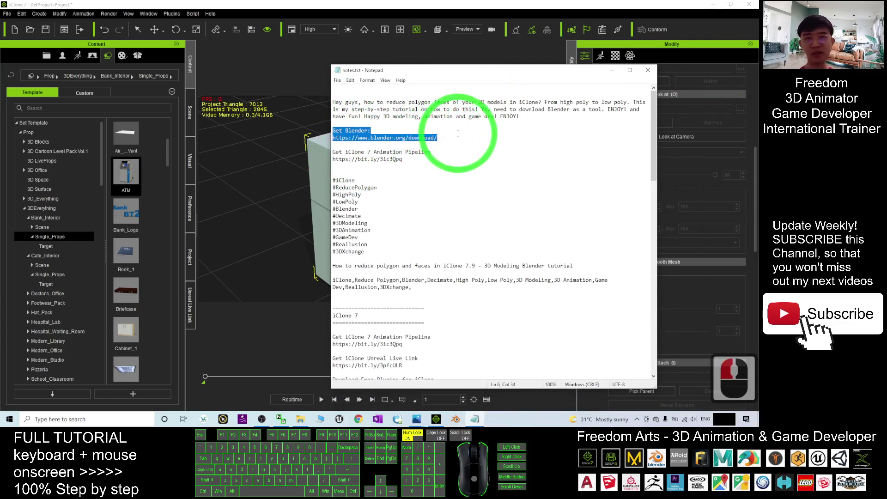
{"action": "left_click_drag", "start_coordinate": [453, 136], "coordinate": [332, 132]}
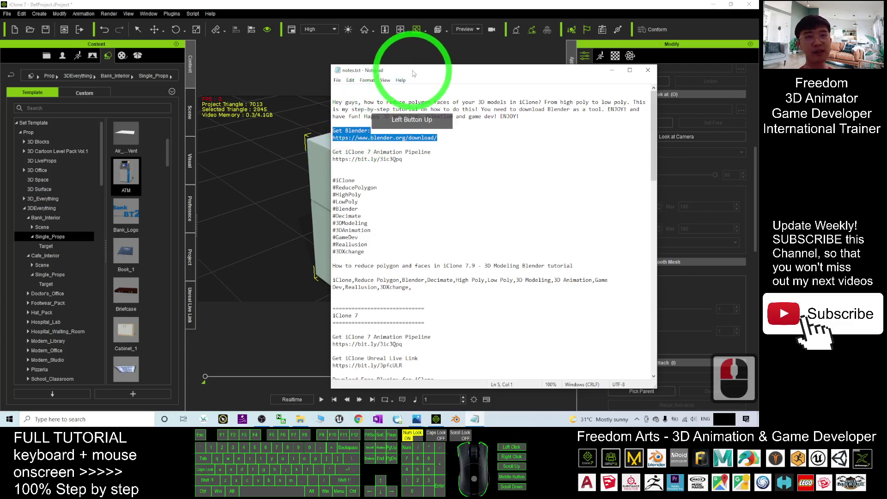
{"action": "left_click_drag", "start_coordinate": [415, 71], "coordinate": [757, 83]}
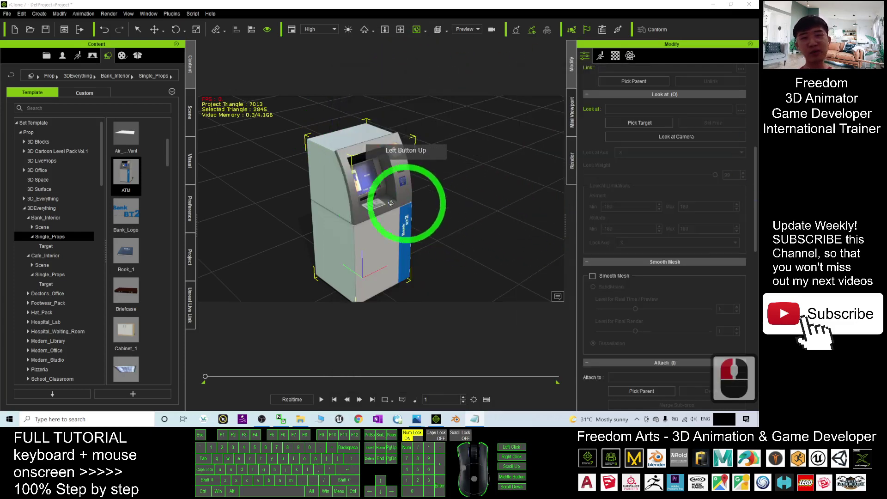
- Examine the ATM's screen surround and front frame edges again, ending with the whole prop in view
{"action": "scroll", "coordinate": [362, 153], "scroll_direction": "up", "scroll_amount": 7}
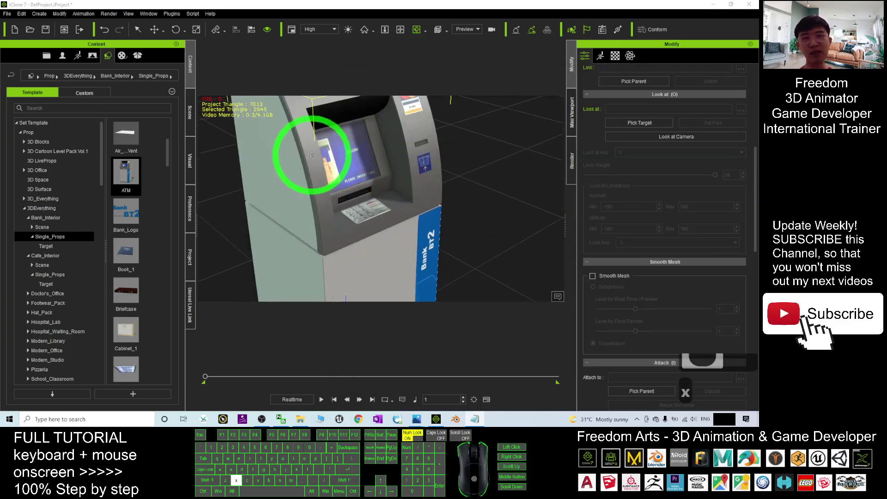
{"action": "key", "text": "x"}
{"action": "mouse_move", "coordinate": [345, 205]}
{"action": "left_mouse_down"}
{"action": "mouse_move", "coordinate": [351, 212]}
{"action": "mouse_move", "coordinate": [348, 203]}
{"action": "left_mouse_up"}
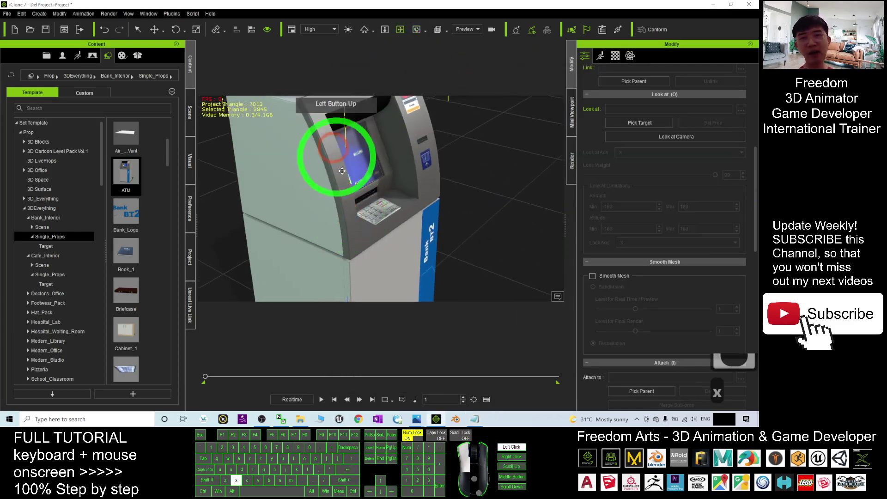
{"action": "left_click_drag", "start_coordinate": [316, 147], "coordinate": [323, 187]}
{"action": "scroll", "coordinate": [324, 187], "scroll_direction": "up", "scroll_amount": 3}
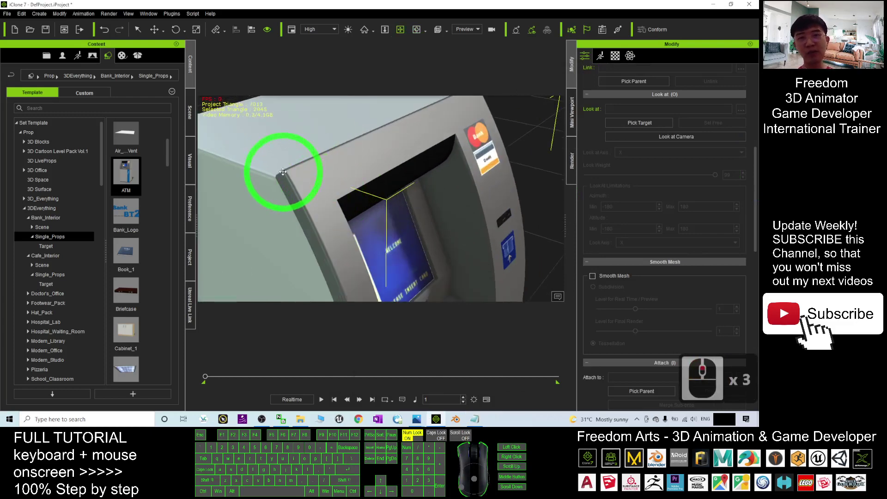
{"action": "scroll", "coordinate": [279, 178], "scroll_direction": "up", "scroll_amount": 1}
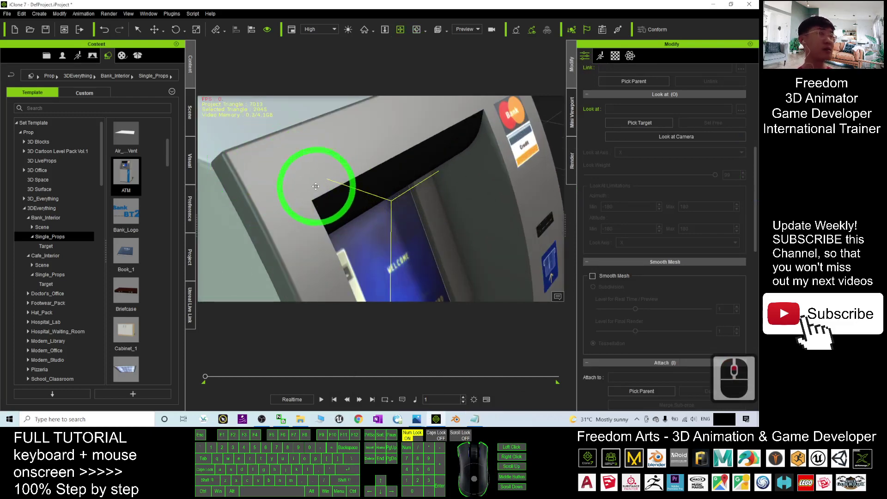
{"action": "scroll", "coordinate": [318, 188], "scroll_direction": "down", "scroll_amount": 15}
{"action": "left_click", "coordinate": [469, 222]}
{"action": "left_click", "coordinate": [389, 193]}
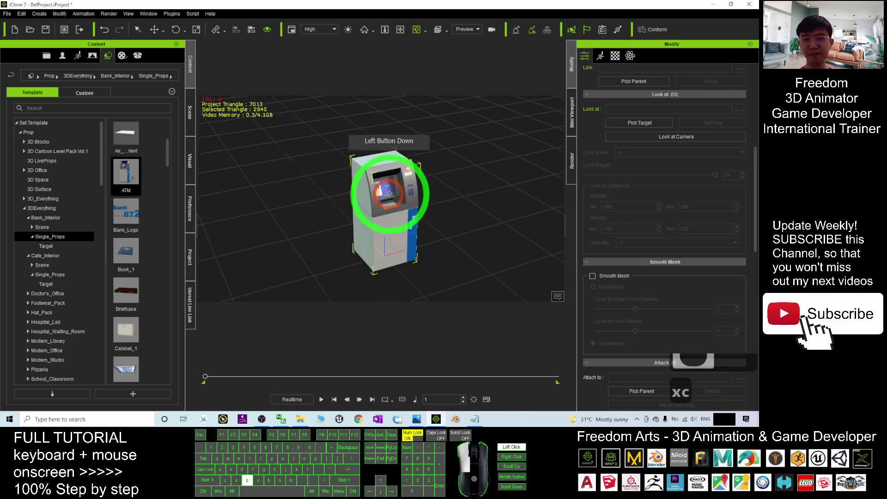
{"action": "key", "text": "c"}
{"action": "key", "text": "c"}
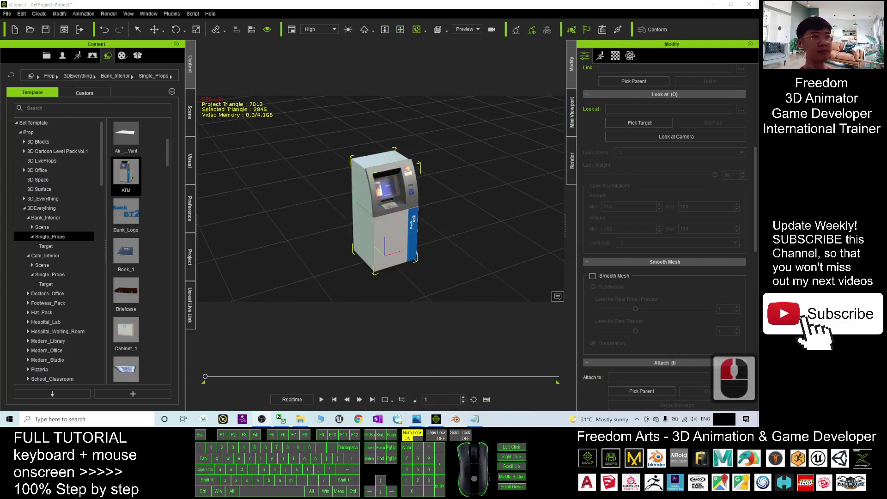
- View Blender's startup window, minimize it, and check the selected ATM prop in iClone again
{"action": "left_click", "coordinate": [586, 362]}
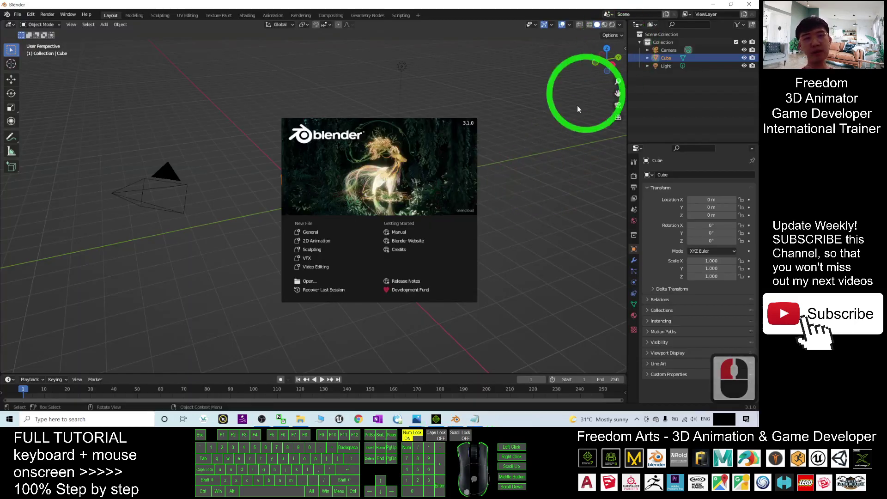
{"action": "left_click", "coordinate": [713, 6]}
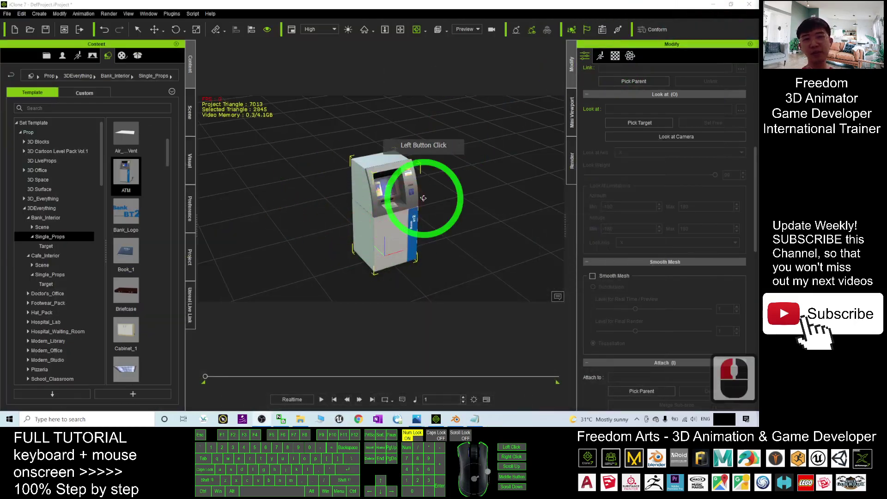
{"action": "scroll", "coordinate": [414, 179], "scroll_direction": "up", "scroll_amount": 9}
{"action": "scroll", "coordinate": [443, 187], "scroll_direction": "down", "scroll_amount": 4}
{"action": "scroll", "coordinate": [443, 187], "scroll_direction": "down", "scroll_amount": 9}
{"action": "left_click", "coordinate": [429, 192]}
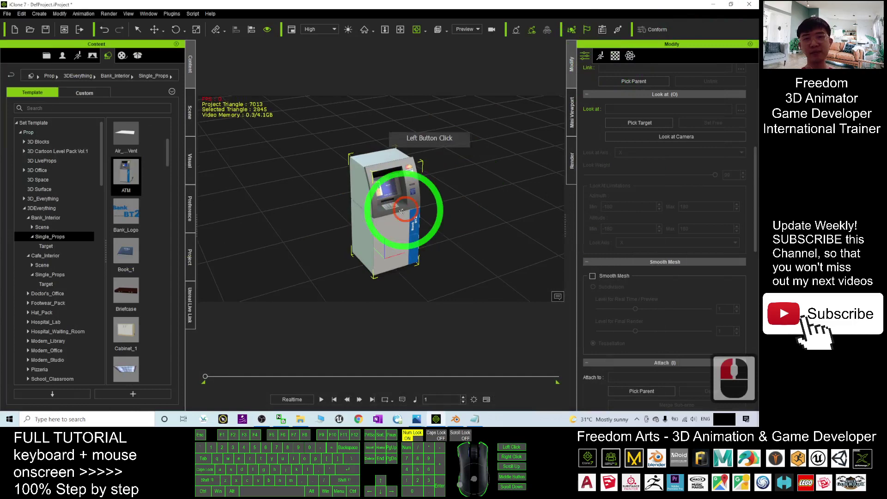
{"action": "left_click", "coordinate": [399, 215]}
{"action": "left_click", "coordinate": [399, 215]}
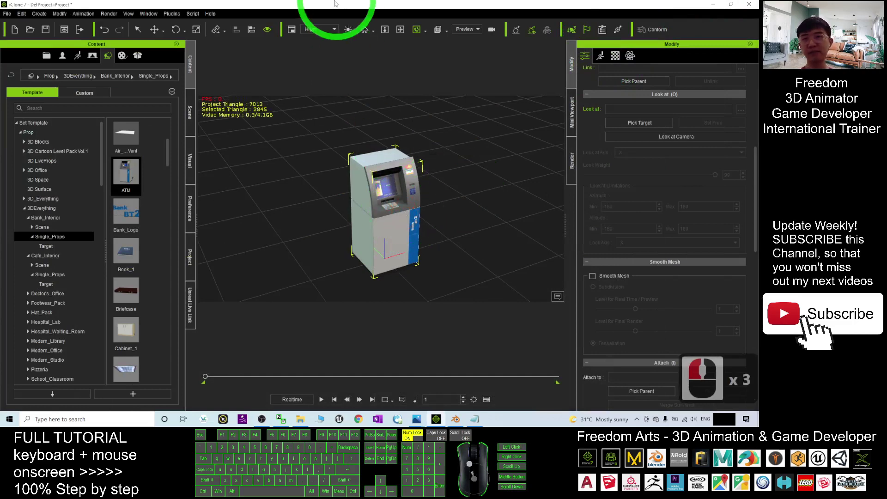
- Shrink the iClone window to reveal the desktop and open the FBX export settings for the selected ATM prop
{"action": "left_click_drag", "start_coordinate": [334, 4], "coordinate": [432, 25]}
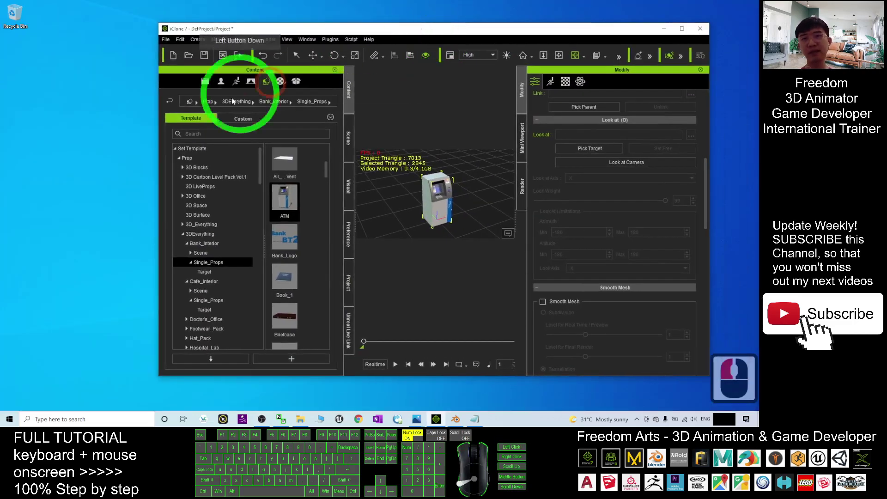
{"action": "left_click", "coordinate": [165, 39]}
{"action": "mouse_move", "coordinate": [180, 39]}
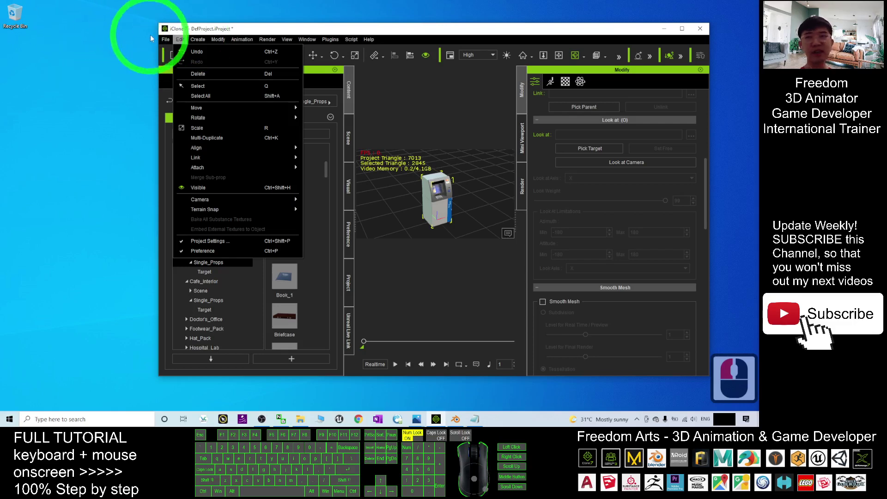
{"action": "left_click", "coordinate": [166, 39]}
{"action": "left_click", "coordinate": [166, 40]}
{"action": "left_click", "coordinate": [184, 103]}
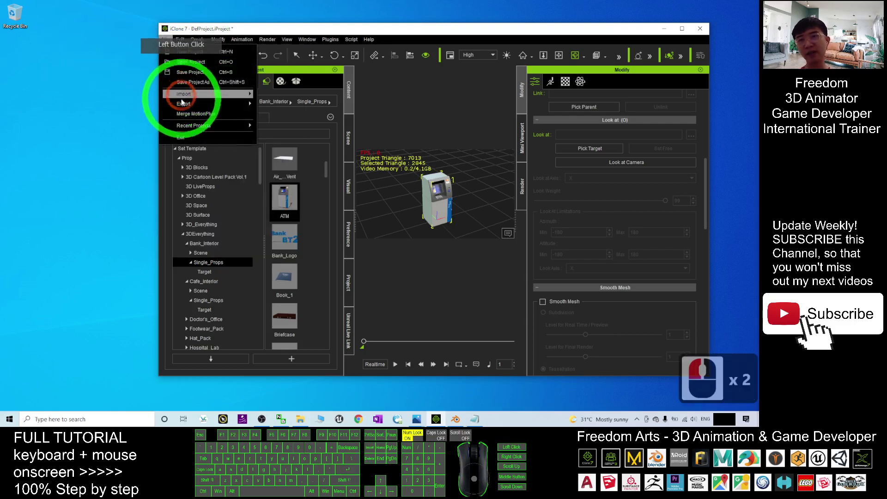
{"action": "left_click", "coordinate": [286, 117]}
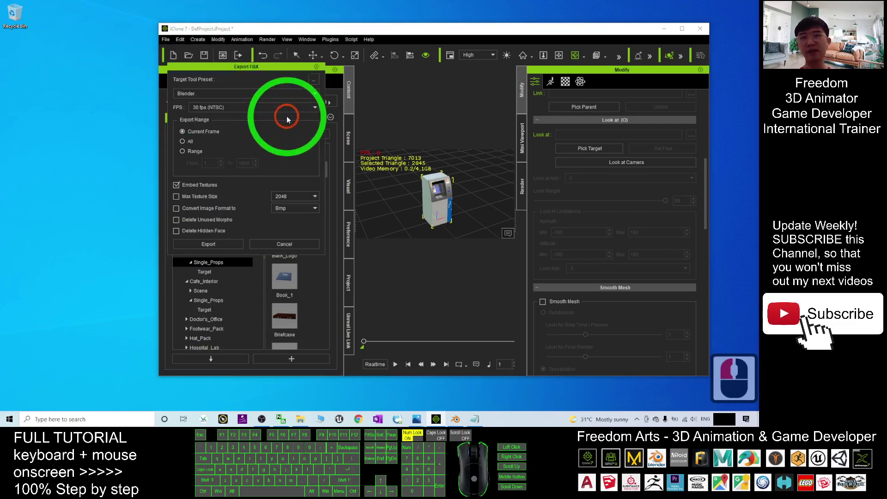
{"action": "left_click_drag", "start_coordinate": [256, 69], "coordinate": [234, 103]}
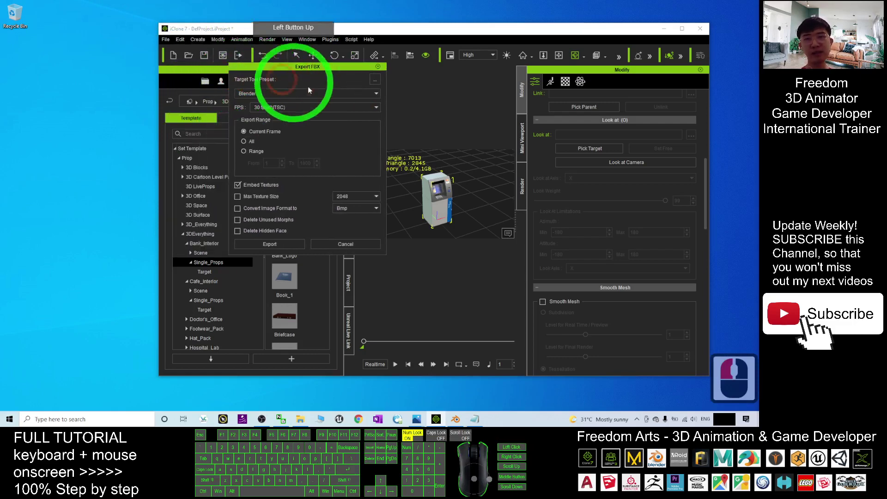
- Set the FBX export to the Blender preset at 30 fps, current frame only, with textures embedded
{"action": "left_click", "coordinate": [249, 93]}
{"action": "left_click", "coordinate": [243, 131]}
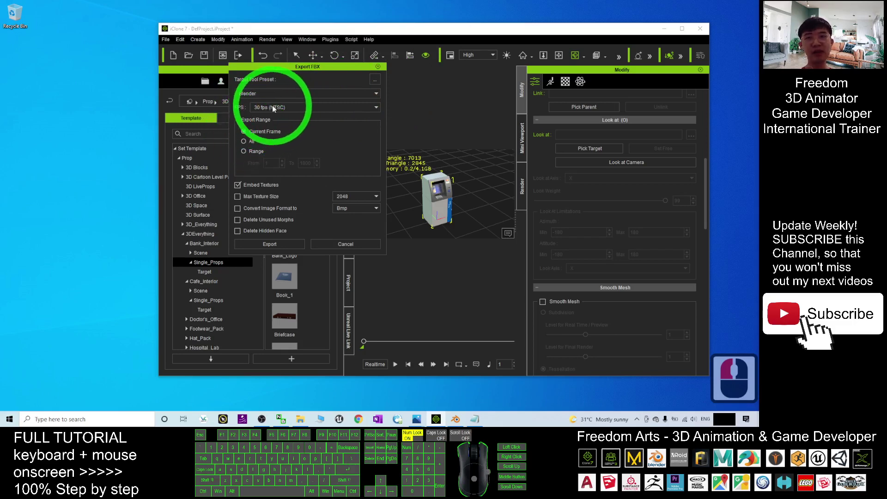
{"action": "left_click", "coordinate": [277, 132]}
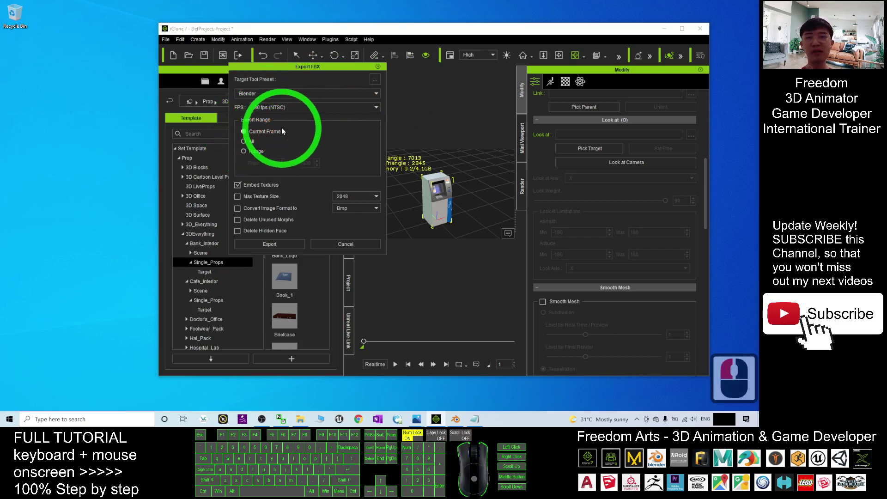
{"action": "double_click", "coordinate": [237, 185]}
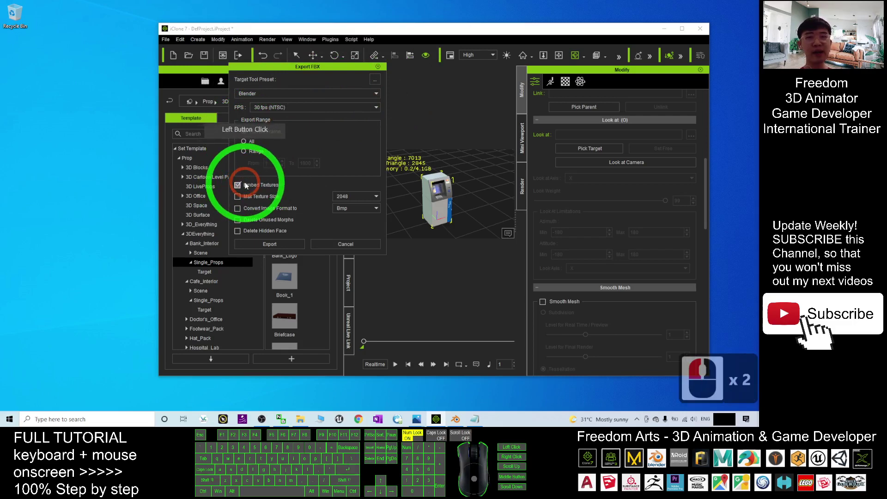
- Export the ATM to the Desktop as an FBX file named "atm high poly"
{"action": "left_click", "coordinate": [271, 244]}
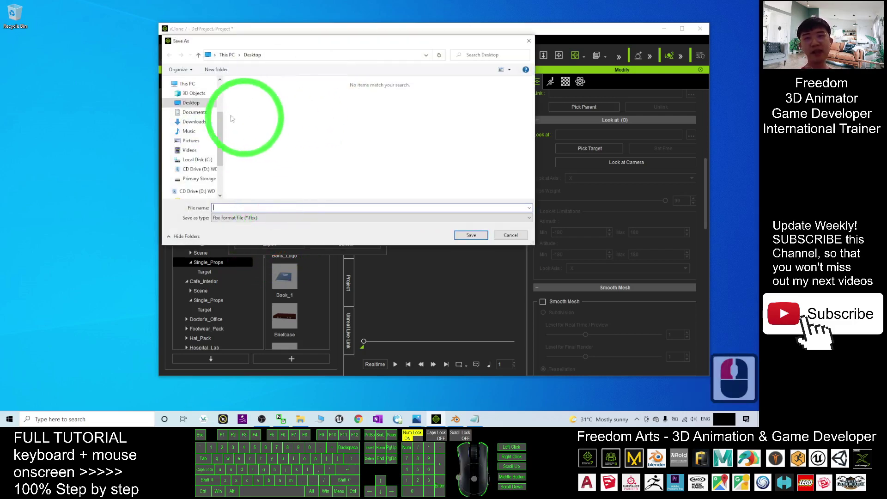
{"action": "left_click", "coordinate": [468, 235]}
{"action": "left_click", "coordinate": [191, 179]}
{"action": "left_click", "coordinate": [235, 207]}
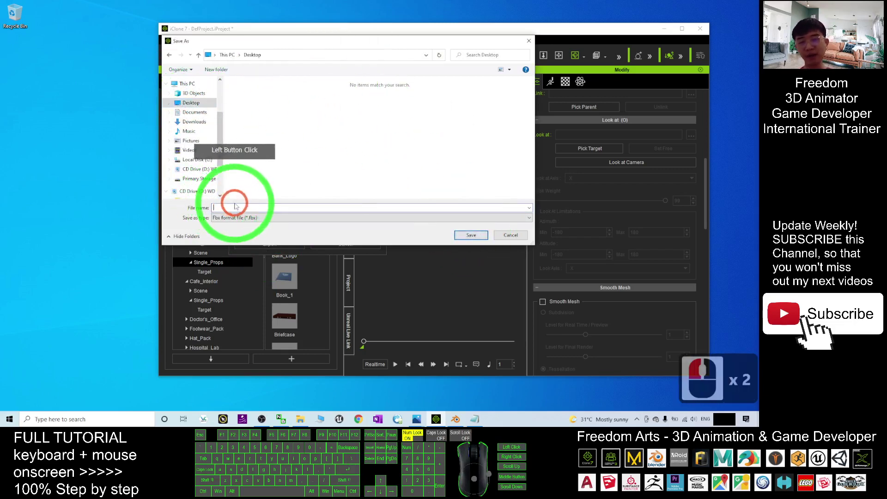
{"action": "type", "text": "atm high poly"}
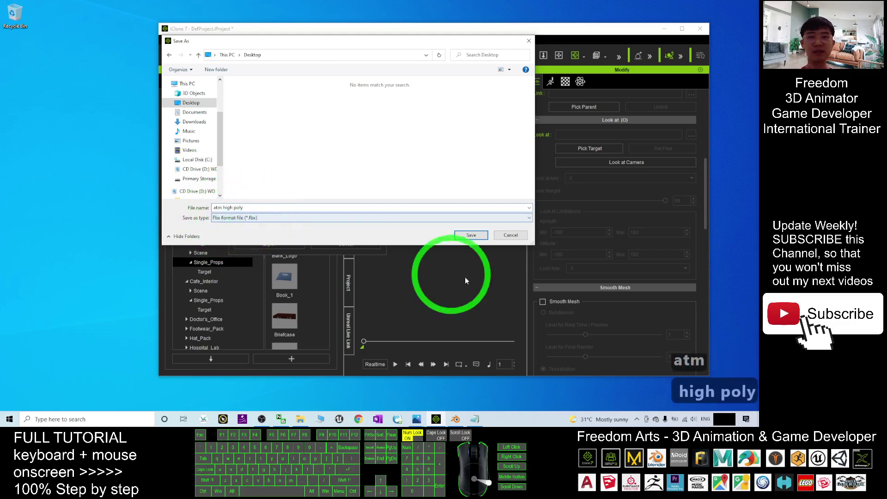
{"action": "left_click", "coordinate": [471, 235]}
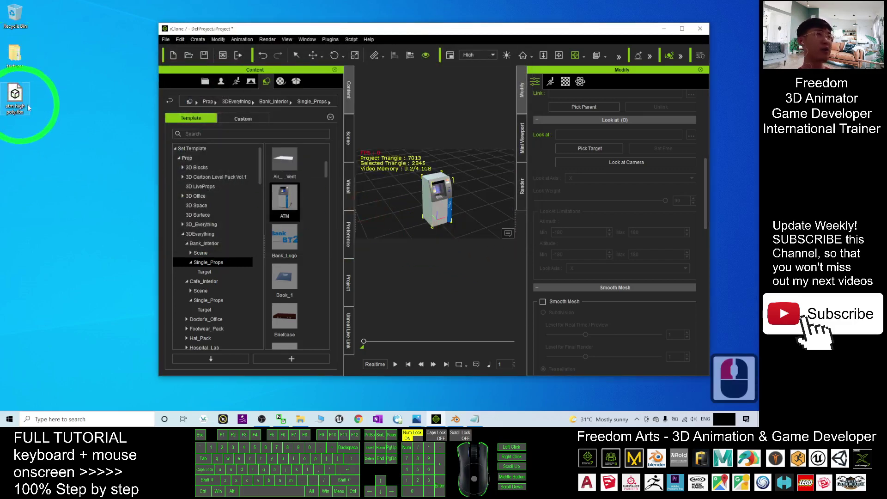
- Switch to Blender, dismiss the splash screen and delete the default camera, cube and light
{"action": "left_click", "coordinate": [455, 419]}
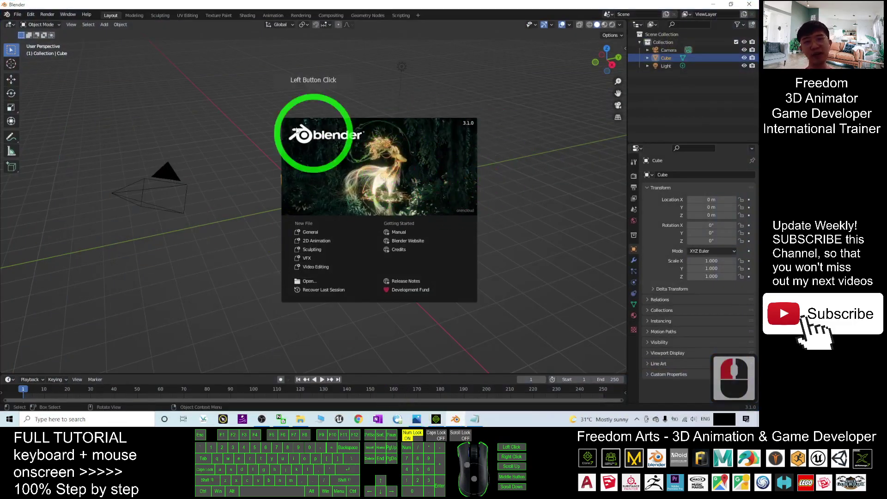
{"action": "left_click", "coordinate": [260, 87]}
{"action": "left_click", "coordinate": [112, 139]}
{"action": "left_click_drag", "start_coordinate": [84, 122], "coordinate": [546, 300]}
{"action": "key", "text": "Delete"}
{"action": "left_click", "coordinate": [89, 7]}
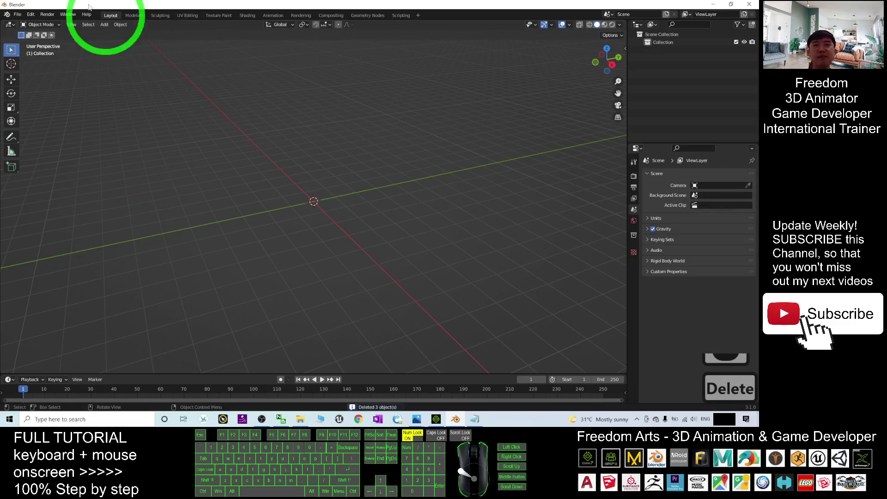
- Import "atm high poly.fbx" from the Desktop into the empty scene
{"action": "left_click", "coordinate": [19, 14]}
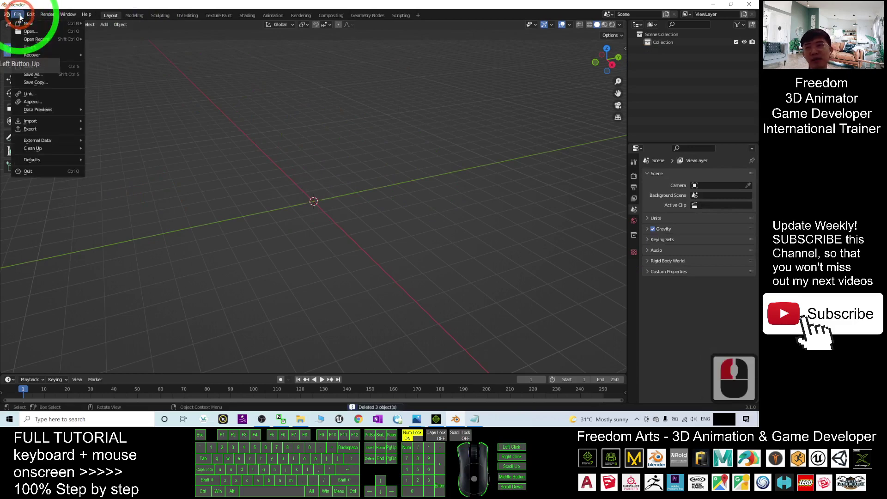
{"action": "left_click", "coordinate": [42, 122]}
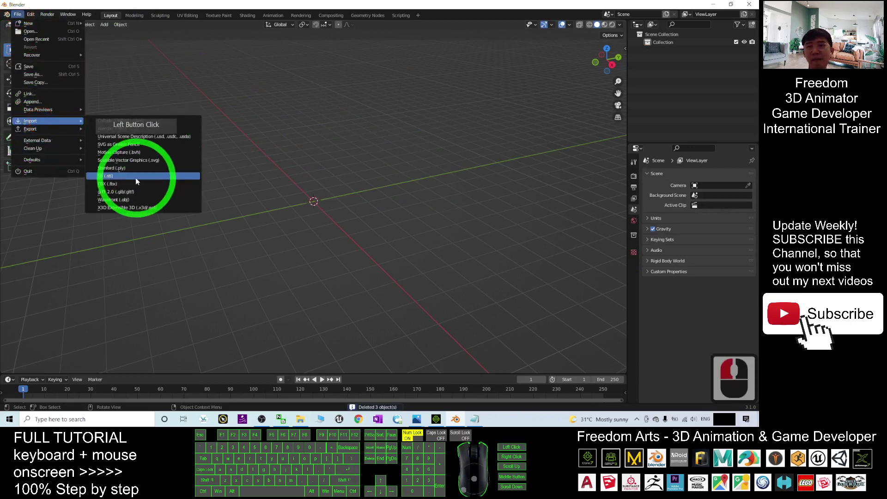
{"action": "left_click", "coordinate": [113, 184]}
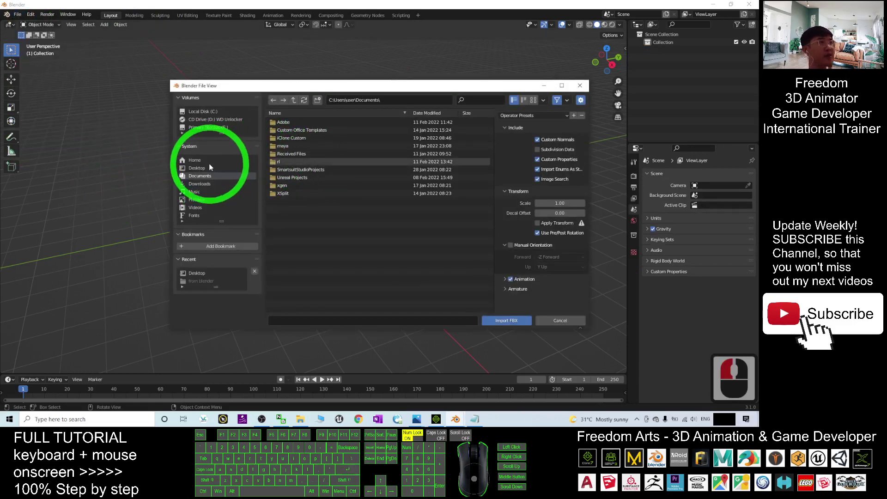
{"action": "left_click", "coordinate": [203, 168]}
{"action": "left_click", "coordinate": [290, 130]}
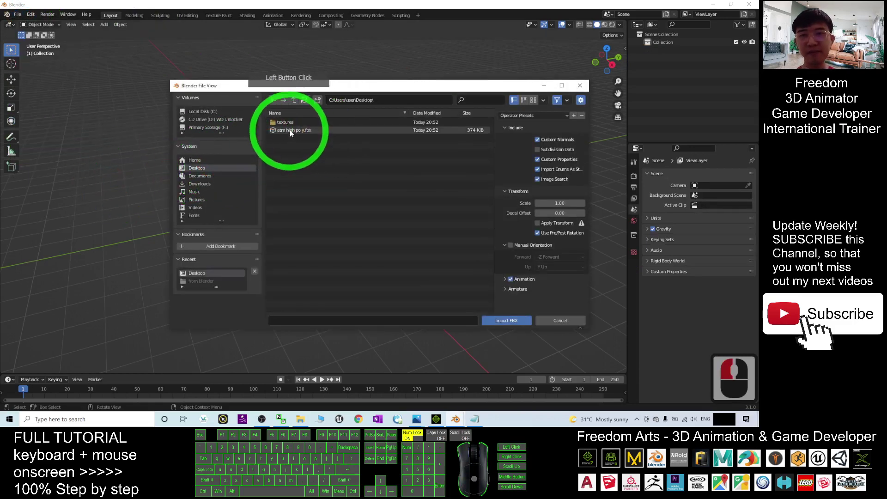
{"action": "double_click", "coordinate": [296, 130]}
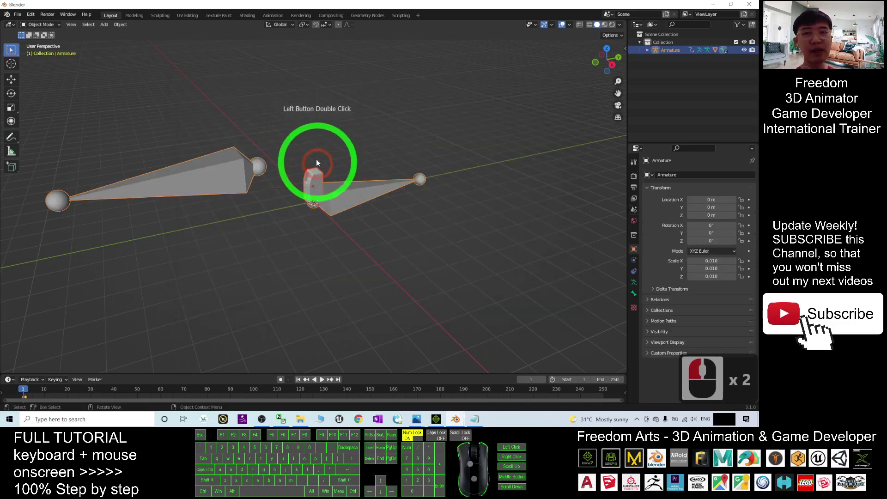
- Select the imported ATM mesh and show the viewport in Material Preview shading
{"action": "scroll", "coordinate": [316, 159], "scroll_direction": "up", "scroll_amount": 8}
{"action": "left_click", "coordinate": [320, 109]}
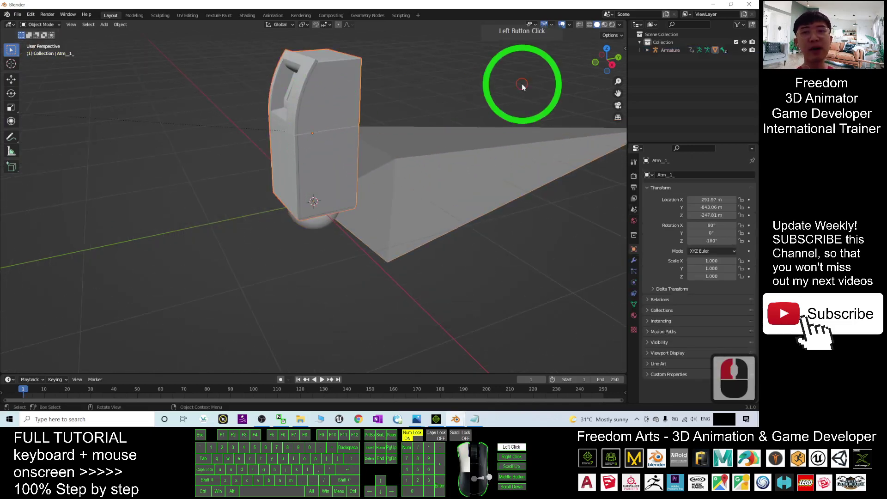
{"action": "left_click", "coordinate": [523, 85]}
{"action": "left_click", "coordinate": [315, 101]}
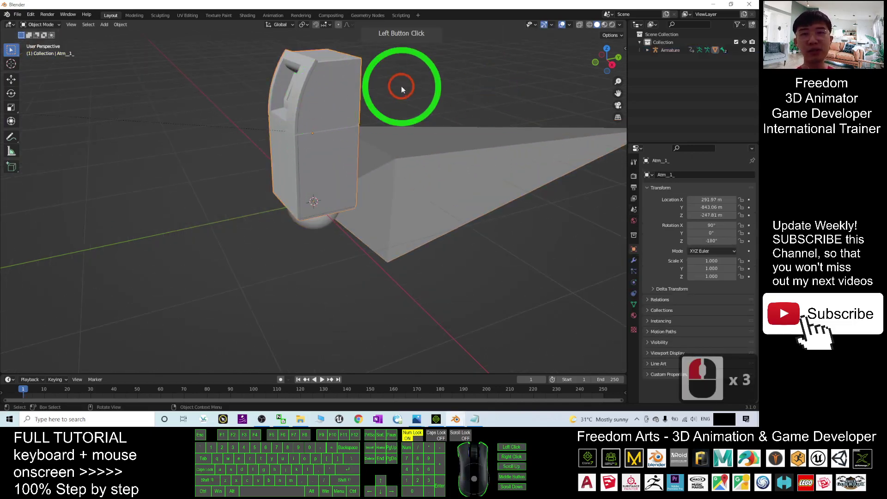
{"action": "left_click", "coordinate": [605, 25]}
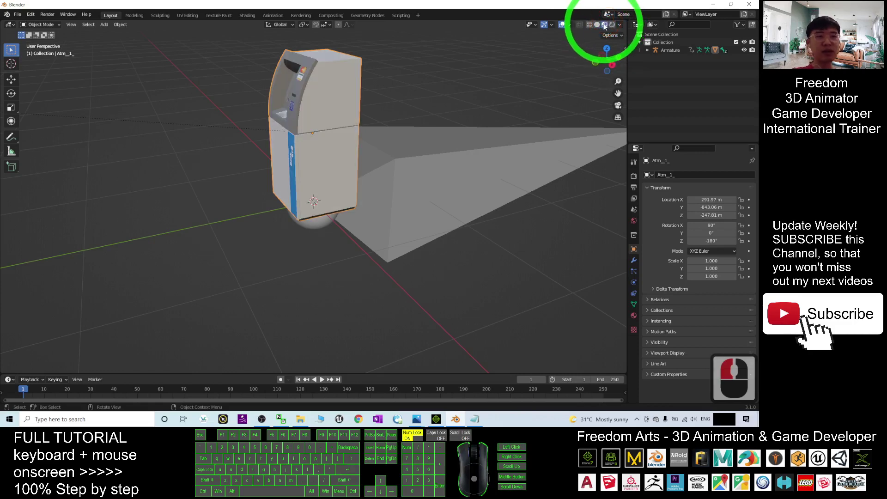
- Inspect the textured ATM mesh from above, from the front corner and close up around the bank logo
{"action": "middle_click_drag", "start_coordinate": [350, 185], "coordinate": [306, 216]}
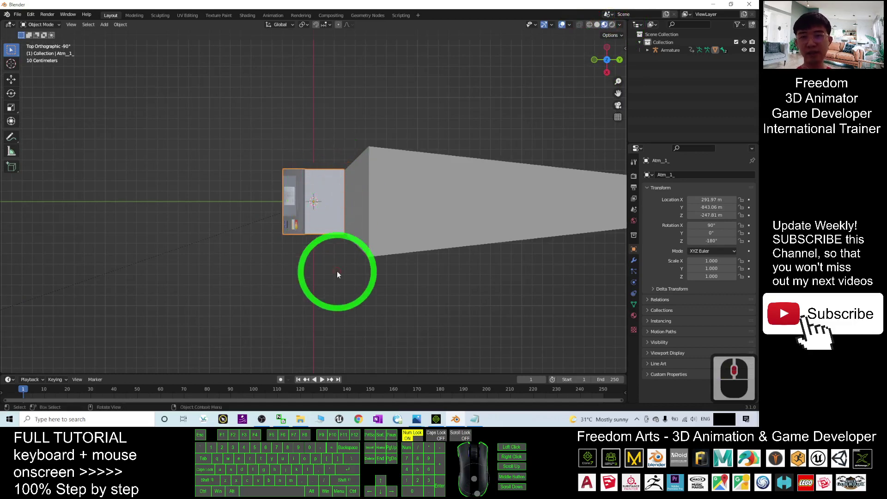
{"action": "middle_click_drag", "start_coordinate": [337, 271], "coordinate": [371, 182]}
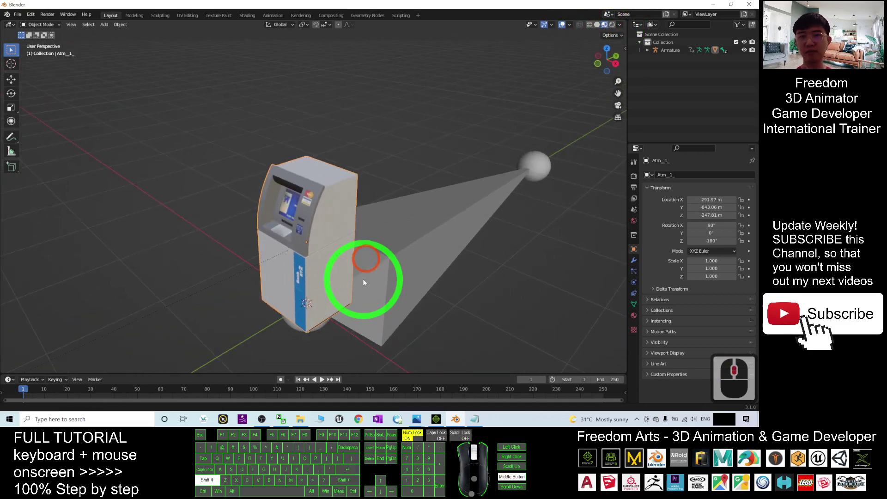
{"action": "scroll", "coordinate": [363, 283], "scroll_direction": "up", "scroll_amount": 8}
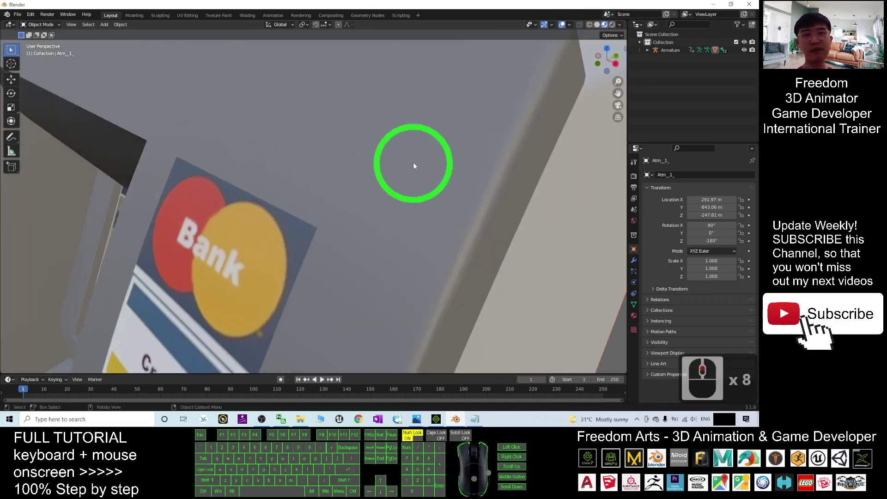
{"action": "scroll", "coordinate": [375, 135], "scroll_direction": "down", "scroll_amount": 3}
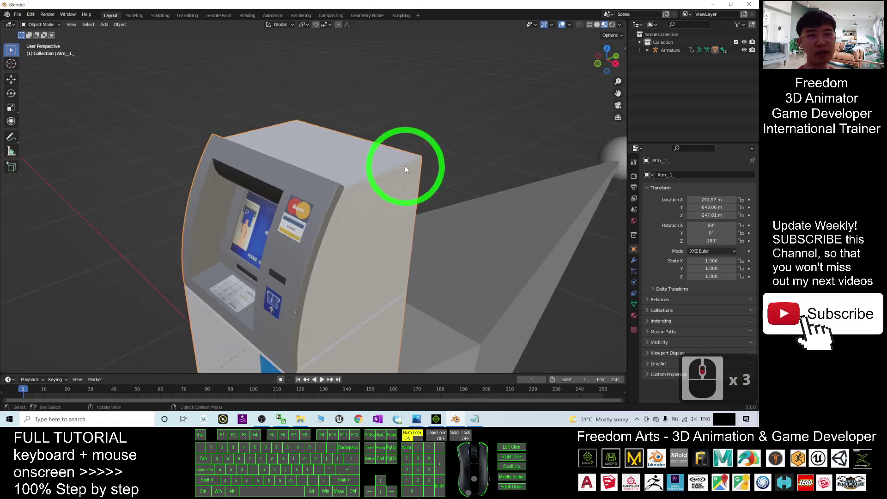
{"action": "scroll", "coordinate": [368, 193], "scroll_direction": "down", "scroll_amount": 4}
{"action": "scroll", "coordinate": [343, 199], "scroll_direction": "up", "scroll_amount": 5}
{"action": "left_click", "coordinate": [338, 208]}
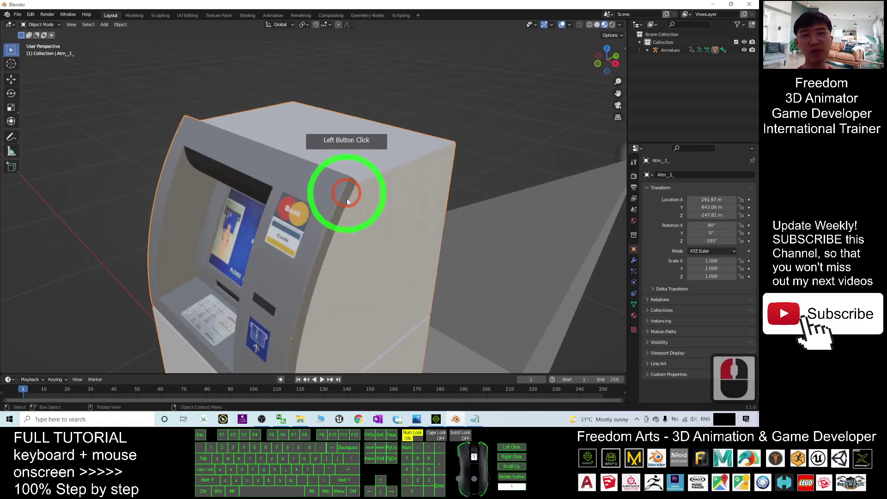
- Turn on Scene Statistics in the status bar with the ATM framed in the viewport
{"action": "scroll", "coordinate": [347, 196], "scroll_direction": "down", "scroll_amount": 4}
{"action": "middle_click_drag", "start_coordinate": [336, 249], "coordinate": [339, 214], "text": "shift"}
{"action": "scroll", "coordinate": [336, 226], "scroll_direction": "up", "scroll_amount": 3}
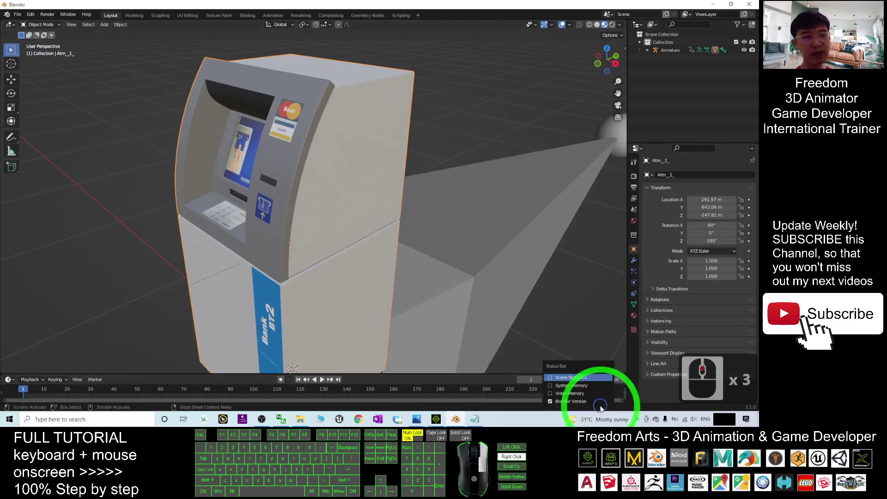
{"action": "right_click", "coordinate": [561, 406]}
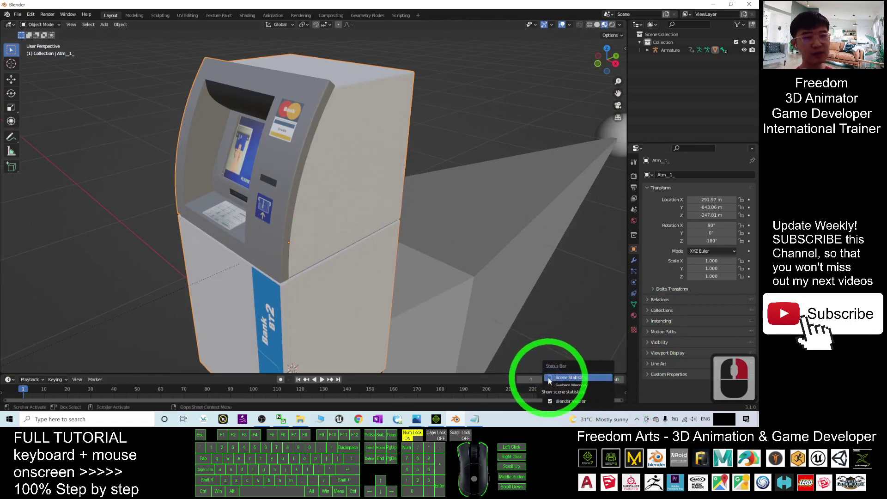
{"action": "left_click", "coordinate": [550, 377]}
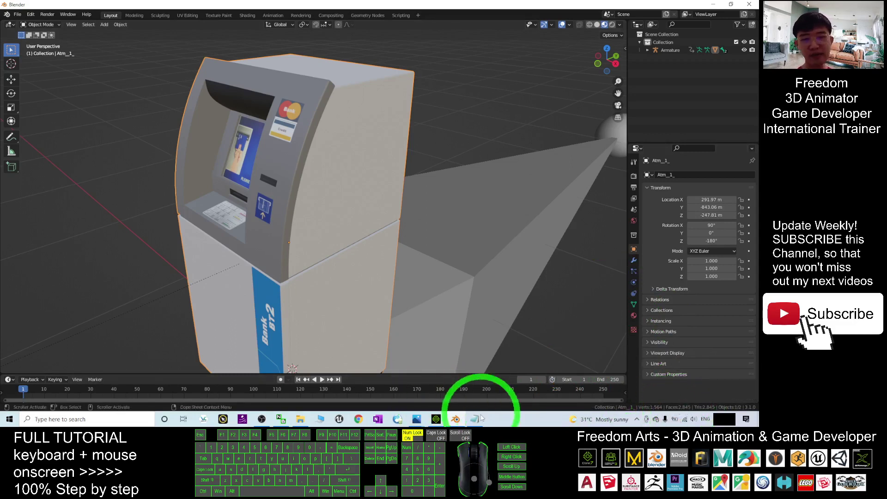
- Switch to iClone, maximize it to compare the ATM's triangle count with Blender's, and minimize it again
{"action": "left_click", "coordinate": [436, 419]}
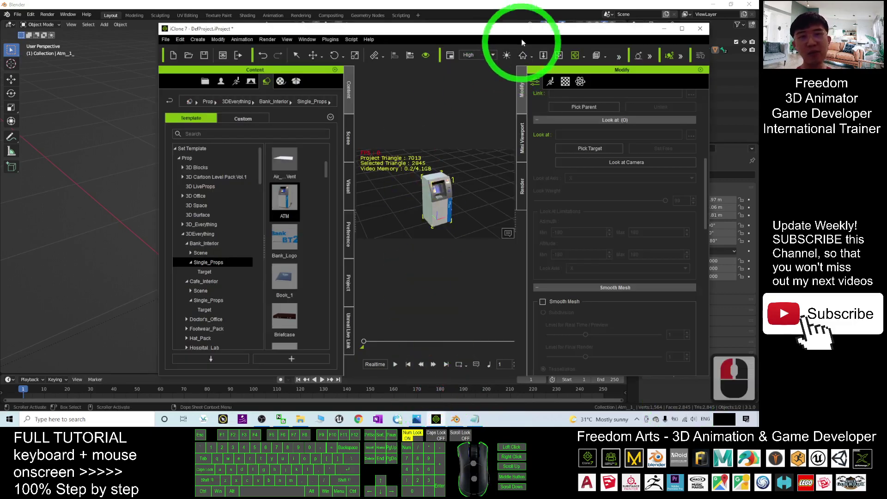
{"action": "left_click_drag", "start_coordinate": [518, 23], "coordinate": [485, 2]}
{"action": "scroll", "coordinate": [257, 158], "scroll_direction": "up", "scroll_amount": 3}
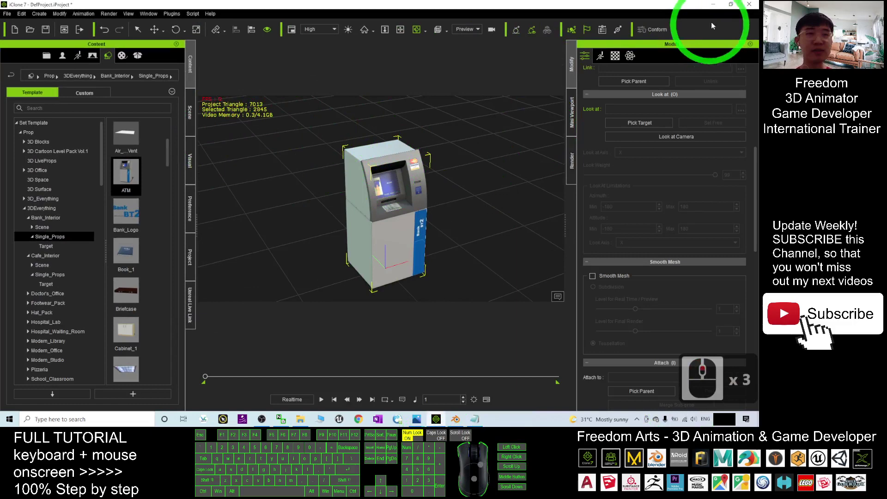
{"action": "left_click", "coordinate": [713, 5]}
- Deselect and reselect the ATM mesh to check its statistics, ending with the whole prop in view
{"action": "left_click", "coordinate": [326, 207]}
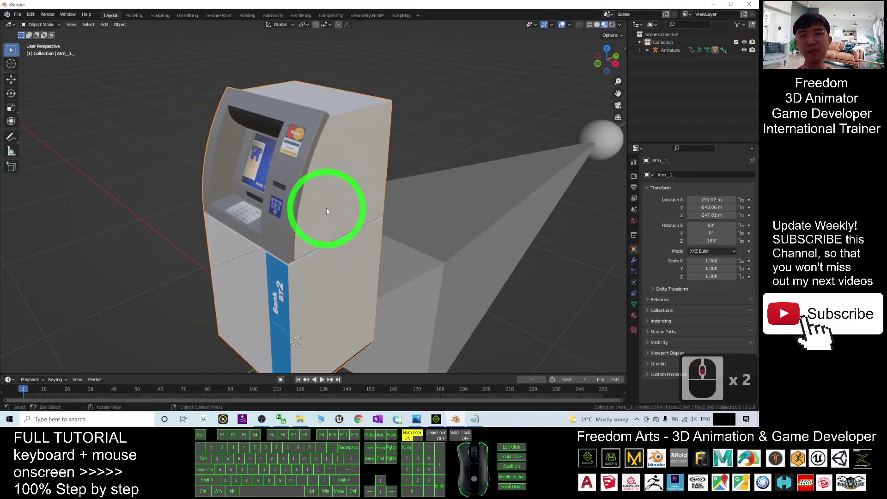
{"action": "left_click", "coordinate": [323, 171]}
{"action": "left_click", "coordinate": [447, 130]}
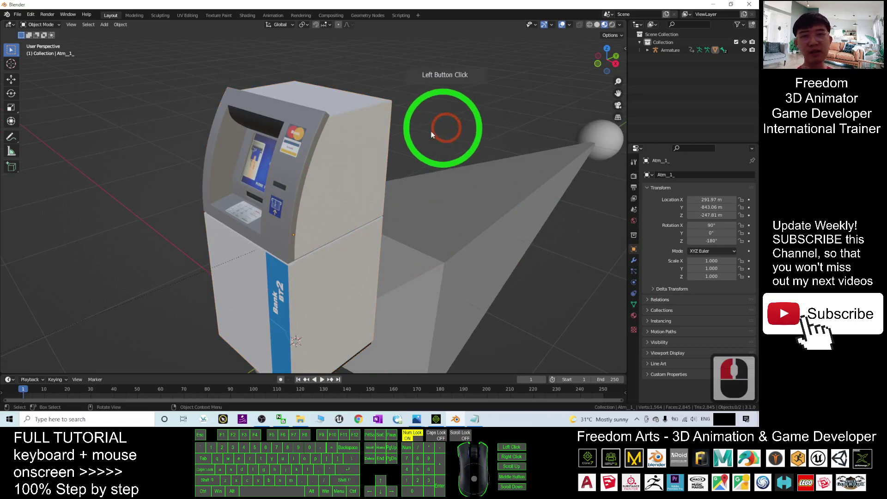
{"action": "left_click", "coordinate": [347, 143]}
{"action": "scroll", "coordinate": [281, 107], "scroll_direction": "down", "scroll_amount": 3}
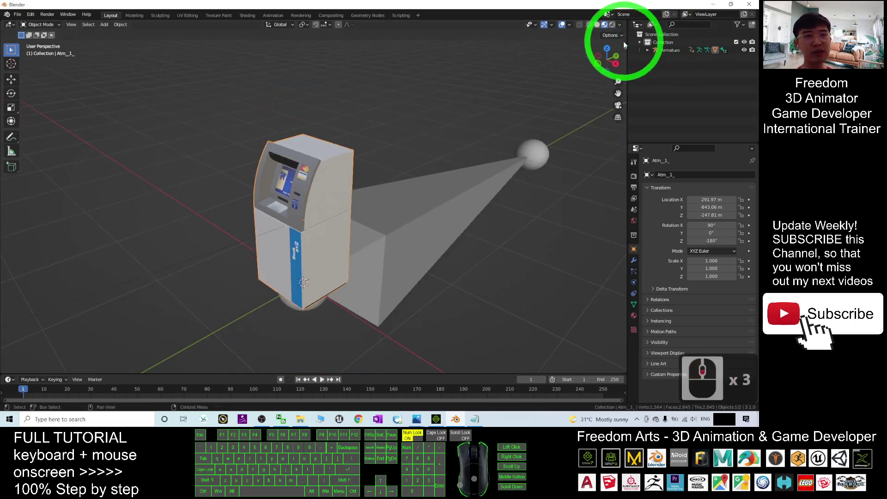
- Expand the Armature hierarchy and add a Decimate modifier to the Atm__1_ mesh
{"action": "left_click", "coordinate": [647, 50]}
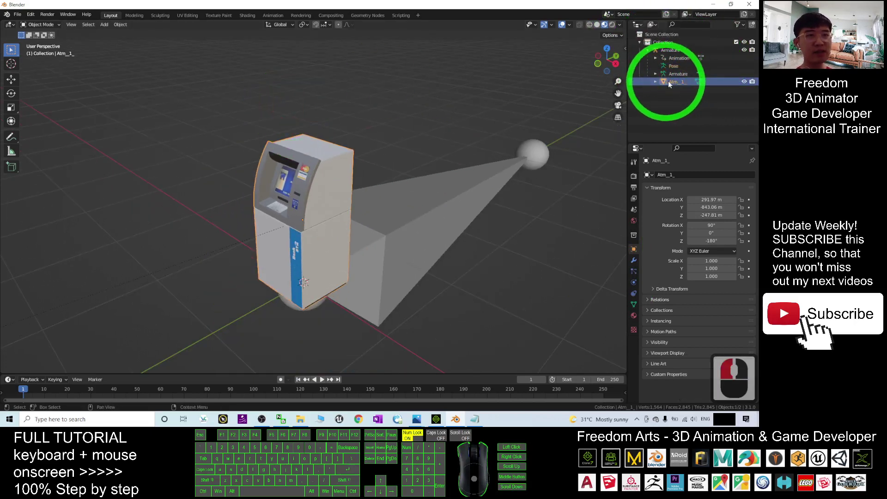
{"action": "scroll", "coordinate": [281, 172], "scroll_direction": "up", "scroll_amount": 3}
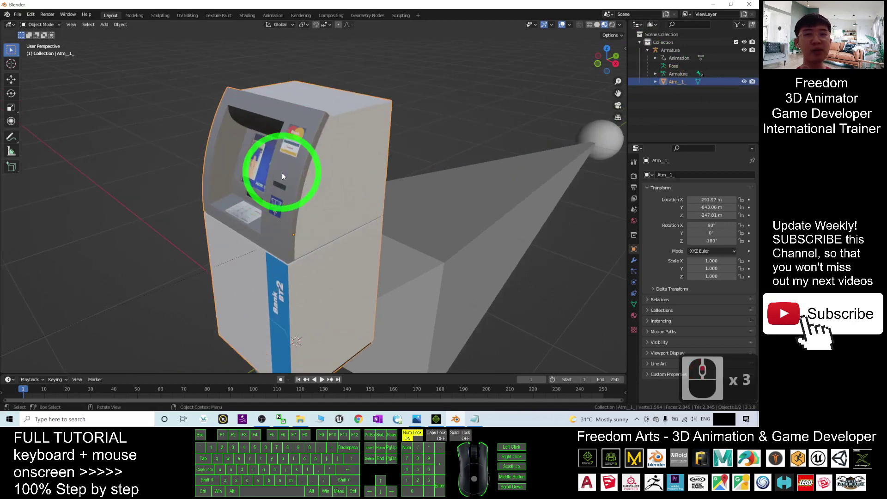
{"action": "middle_click_drag", "start_coordinate": [283, 175], "coordinate": [318, 184], "text": "shift"}
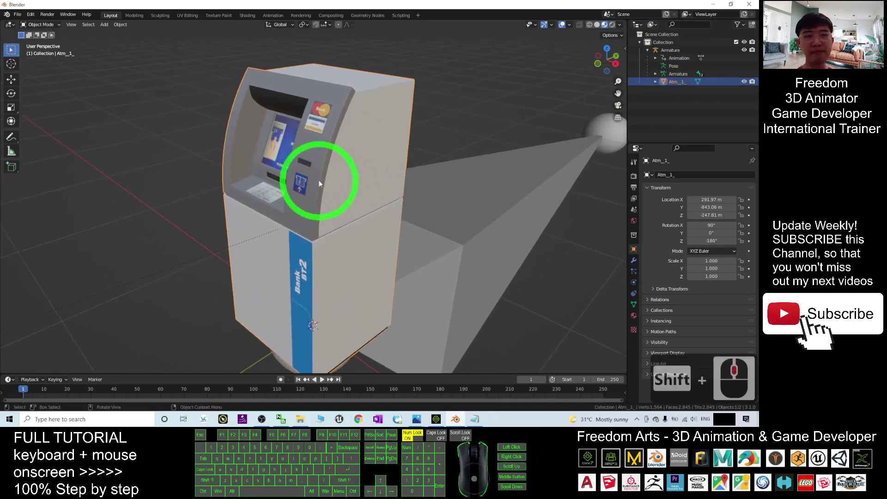
{"action": "left_click", "coordinate": [633, 262]}
{"action": "left_click", "coordinate": [668, 175]}
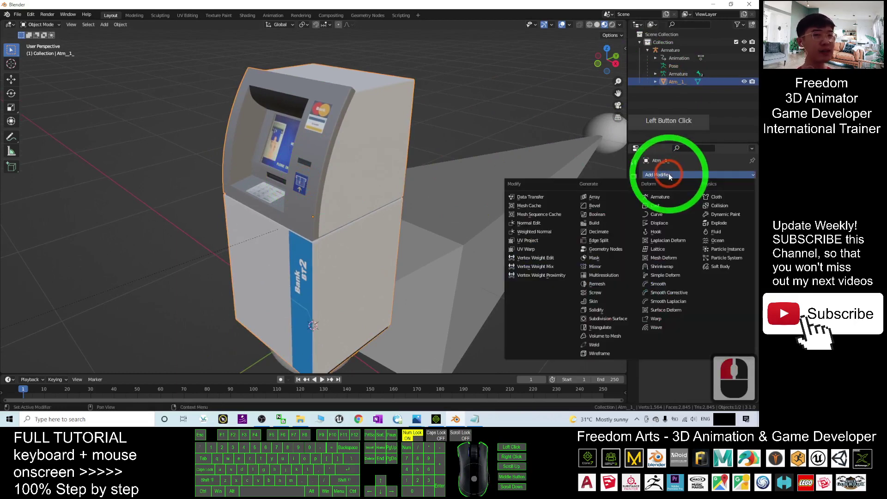
{"action": "left_click", "coordinate": [599, 232]}
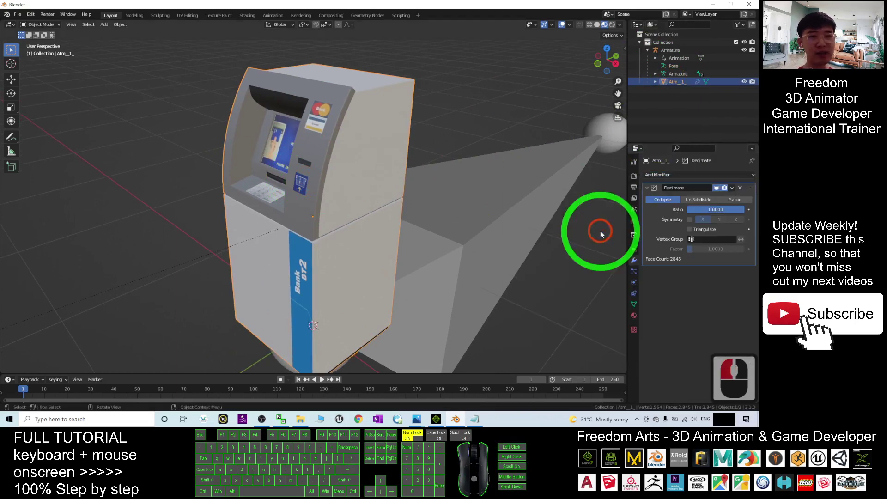
- Set the Decimate modifier's collapse ratio to 0.2 for the ATM mesh
{"action": "scroll", "coordinate": [348, 188], "scroll_direction": "up", "scroll_amount": 2}
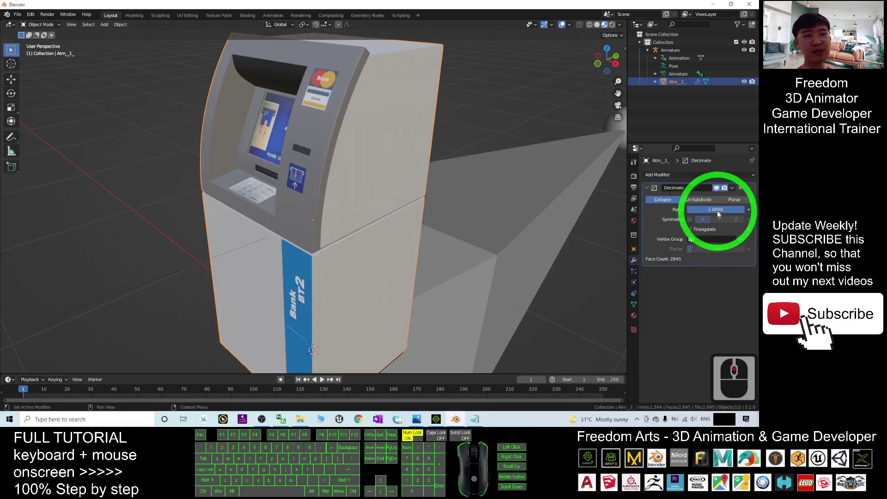
{"action": "scroll", "coordinate": [439, 184], "scroll_direction": "down", "scroll_amount": 3}
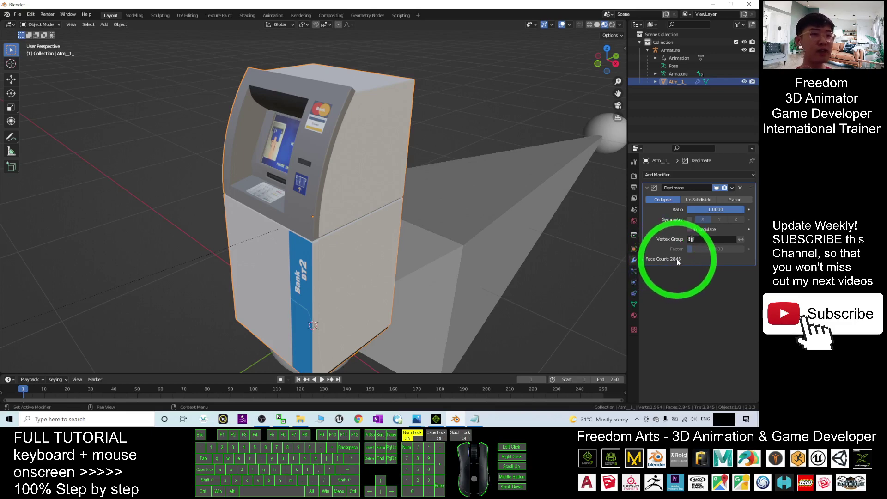
{"action": "left_click", "coordinate": [715, 210]}
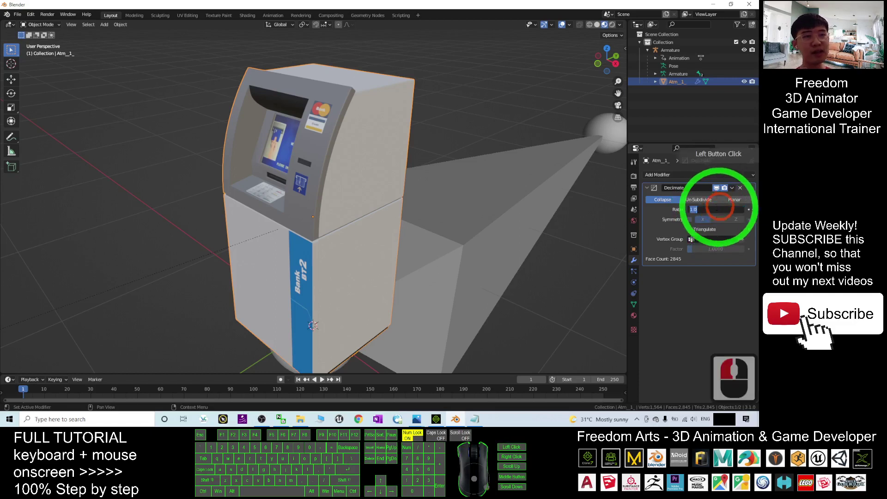
{"action": "type", "text": "0."}
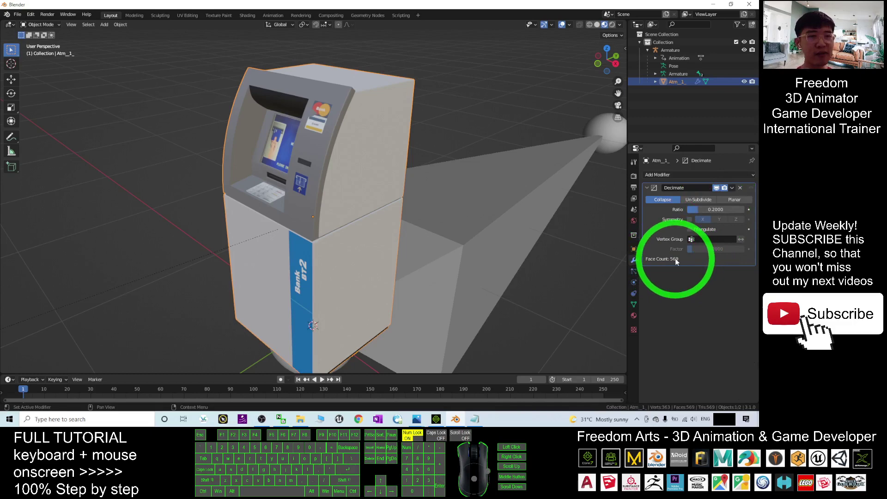
- Inspect the decimated ATM from the side, the front and close up at the upper front corner for shape damage
{"action": "scroll", "coordinate": [360, 154], "scroll_direction": "up", "scroll_amount": 5}
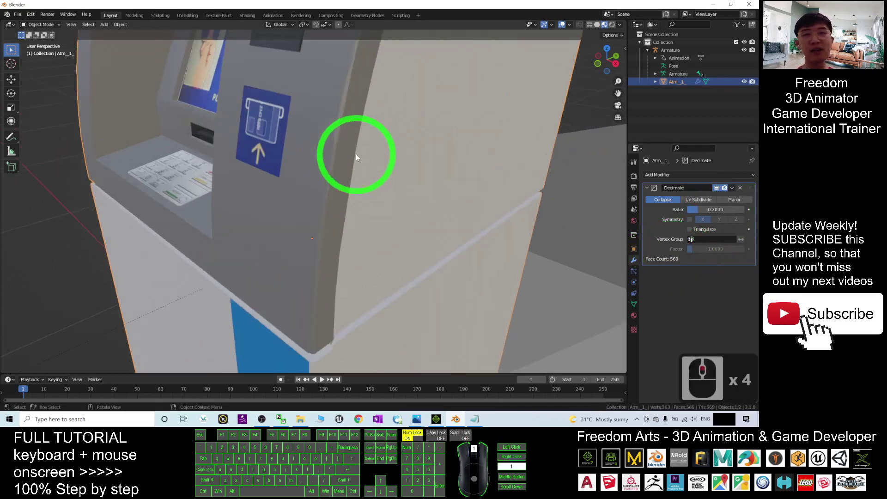
{"action": "scroll", "coordinate": [354, 157], "scroll_direction": "down", "scroll_amount": 2}
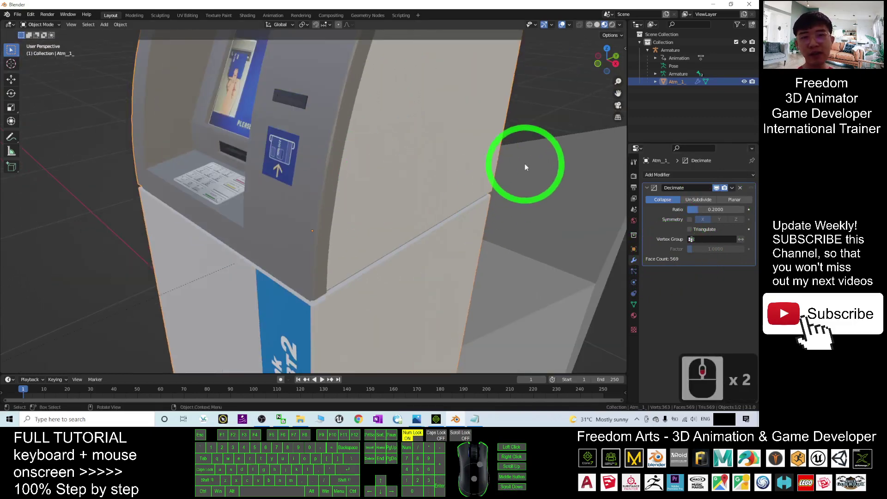
{"action": "scroll", "coordinate": [524, 163], "scroll_direction": "down", "scroll_amount": 1}
{"action": "middle_click_drag", "start_coordinate": [525, 163], "coordinate": [571, 187]}
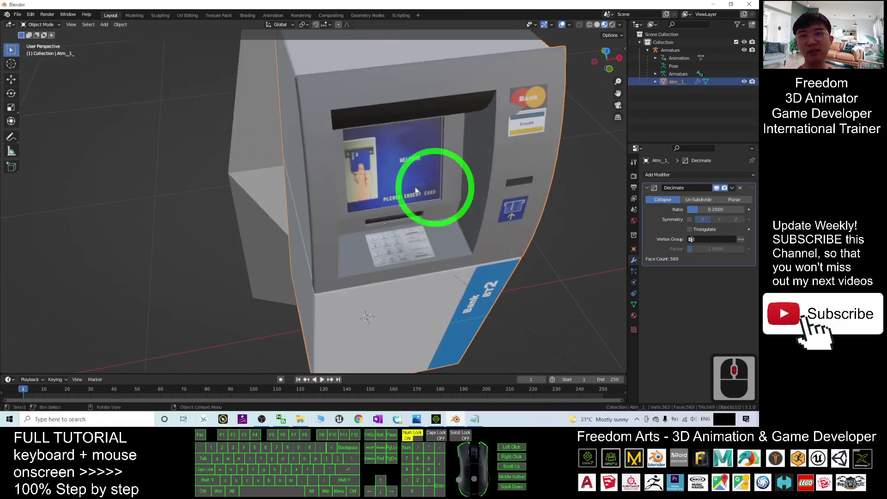
{"action": "middle_click_drag", "start_coordinate": [379, 186], "coordinate": [464, 182]}
{"action": "middle_click_drag", "start_coordinate": [462, 142], "coordinate": [459, 159], "text": "shift"}
{"action": "scroll", "coordinate": [428, 229], "scroll_direction": "up", "scroll_amount": 3}
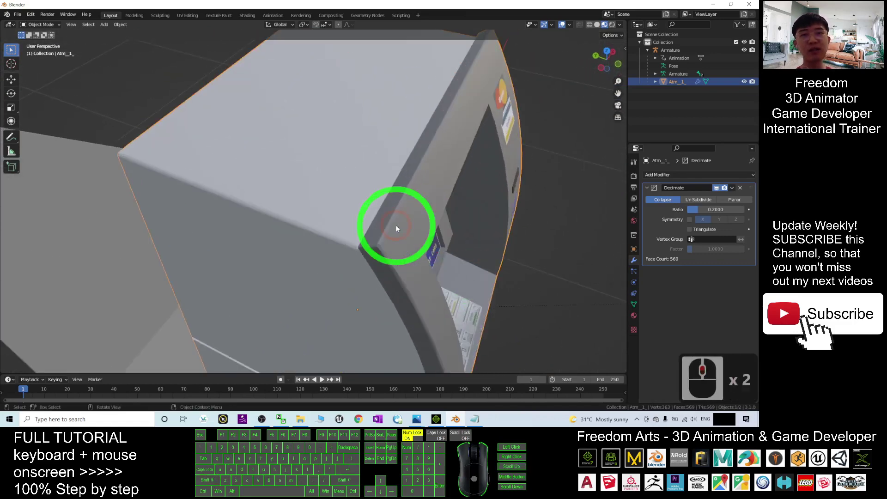
{"action": "scroll", "coordinate": [473, 255], "scroll_direction": "up", "scroll_amount": 1}
{"action": "middle_click_drag", "start_coordinate": [560, 253], "coordinate": [358, 201]}
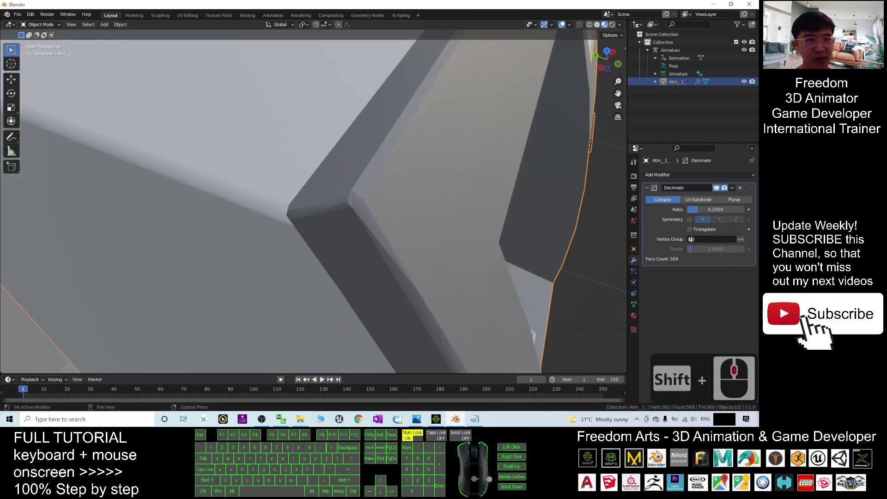
- Try Decimate ratios of about 0.84 and 0.23 to compare the ATM's corner edges and overall front
{"action": "left_click_drag", "start_coordinate": [696, 212], "coordinate": [352, 182]}
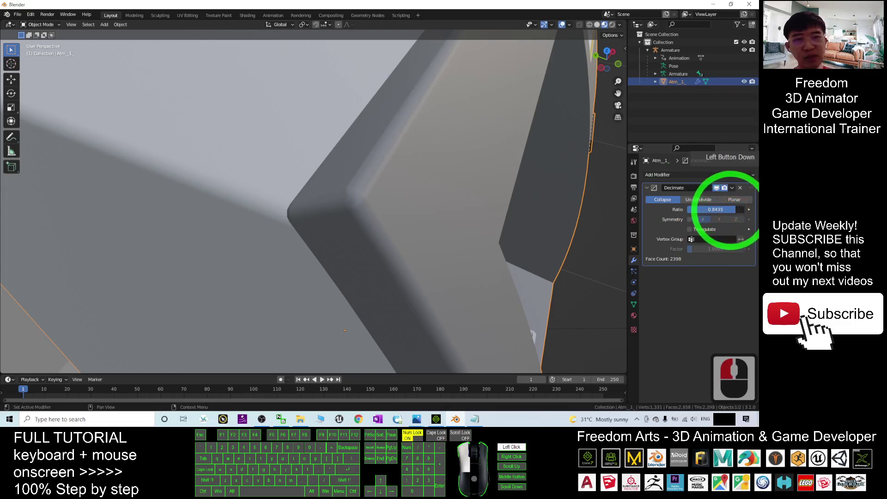
{"action": "left_click_drag", "start_coordinate": [729, 210], "coordinate": [695, 210]}
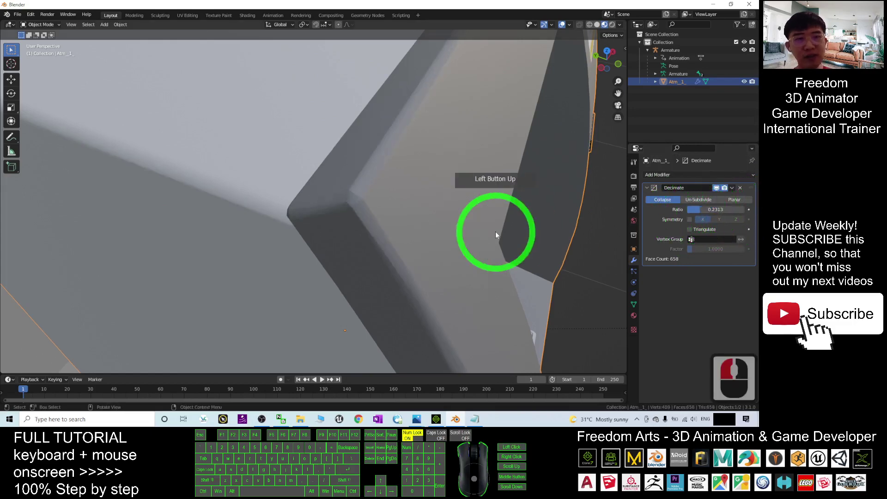
{"action": "scroll", "coordinate": [495, 232], "scroll_direction": "down", "scroll_amount": 4}
{"action": "middle_click_drag", "start_coordinate": [501, 231], "coordinate": [362, 198]}
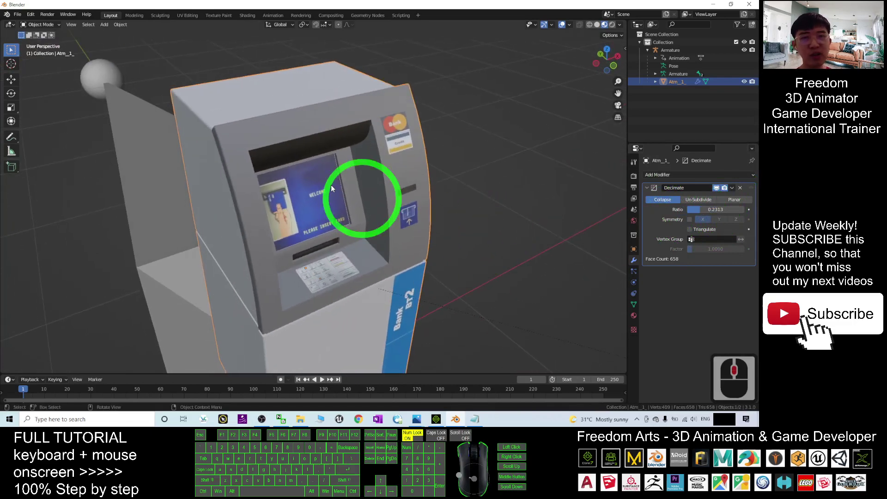
- Set the Decimate ratio of the ATM mesh to 0.1
{"action": "mouse_move", "coordinate": [700, 210]}
{"action": "left_mouse_down"}
{"action": "mouse_move", "coordinate": [748, 208]}
{"action": "mouse_move", "coordinate": [20, 208]}
{"action": "mouse_move", "coordinate": [748, 207]}
{"action": "mouse_move", "coordinate": [681, 208]}
{"action": "mouse_move", "coordinate": [701, 208]}
{"action": "mouse_move", "coordinate": [679, 217]}
{"action": "mouse_move", "coordinate": [695, 210]}
{"action": "left_mouse_up"}
{"action": "scroll", "coordinate": [343, 204], "scroll_direction": "up", "scroll_amount": 2}
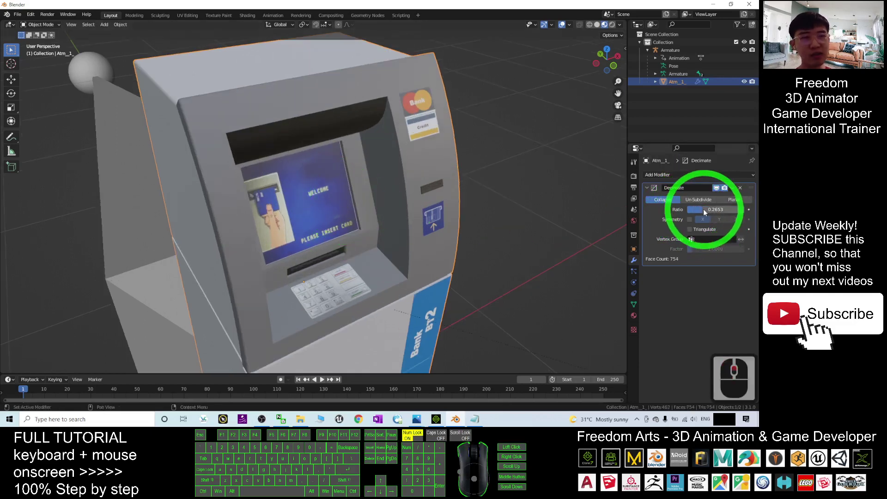
{"action": "left_click", "coordinate": [715, 209]}
{"action": "type", "text": "0.1000"}
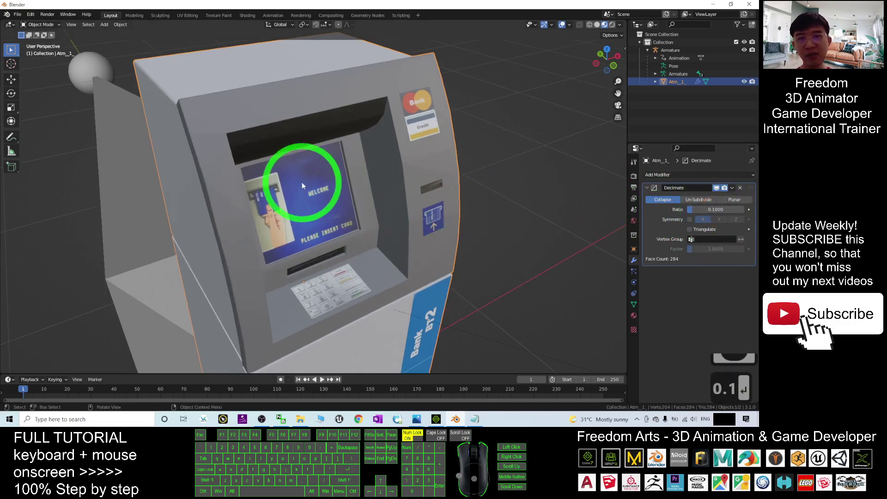
- Examine the reduced ATM's roof edge, front panel and overall silhouette from close up and from a distance
{"action": "middle_click_drag", "start_coordinate": [301, 182], "coordinate": [555, 255]}
{"action": "scroll", "coordinate": [491, 243], "scroll_direction": "up", "scroll_amount": 2}
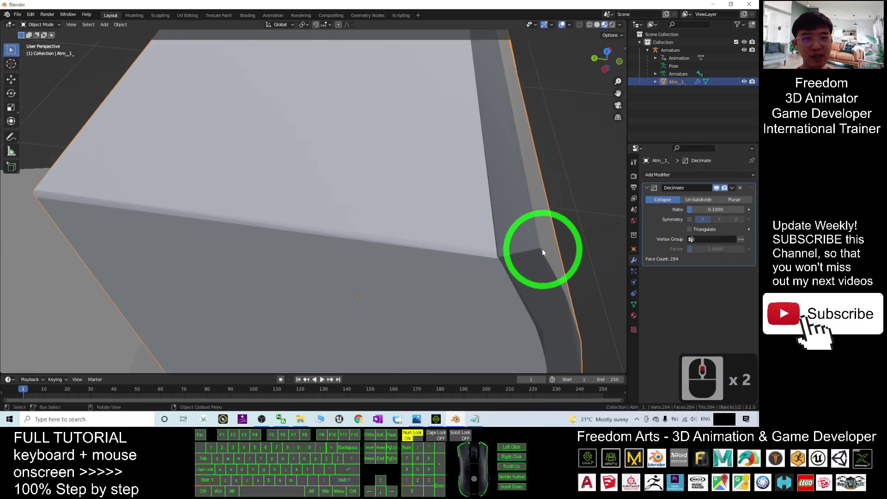
{"action": "scroll", "coordinate": [467, 279], "scroll_direction": "down", "scroll_amount": 5}
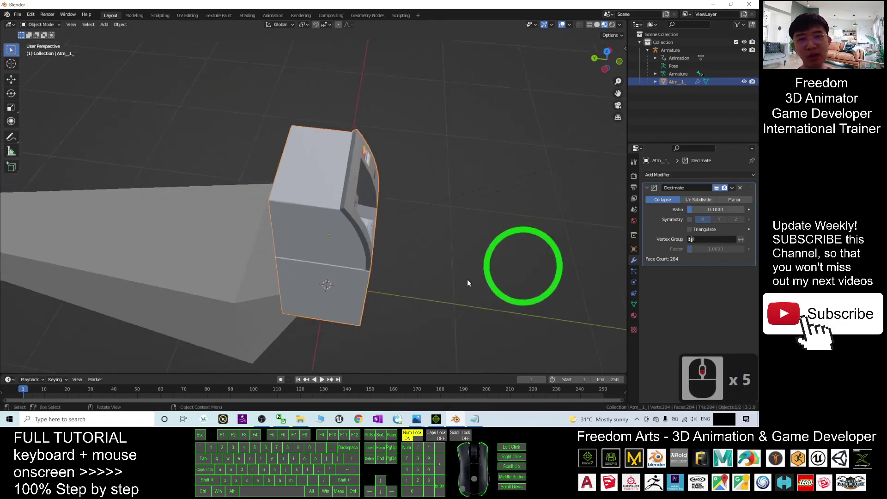
{"action": "middle_click_drag", "start_coordinate": [417, 253], "coordinate": [355, 209]}
{"action": "scroll", "coordinate": [436, 225], "scroll_direction": "up", "scroll_amount": 1}
{"action": "scroll", "coordinate": [481, 201], "scroll_direction": "up", "scroll_amount": 4}
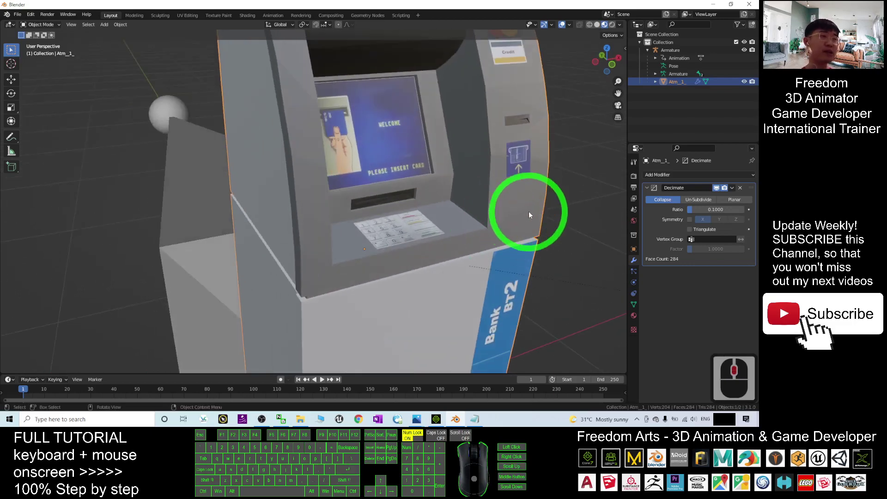
{"action": "scroll", "coordinate": [521, 222], "scroll_direction": "down", "scroll_amount": 2}
{"action": "scroll", "coordinate": [517, 226], "scroll_direction": "down", "scroll_amount": 3}
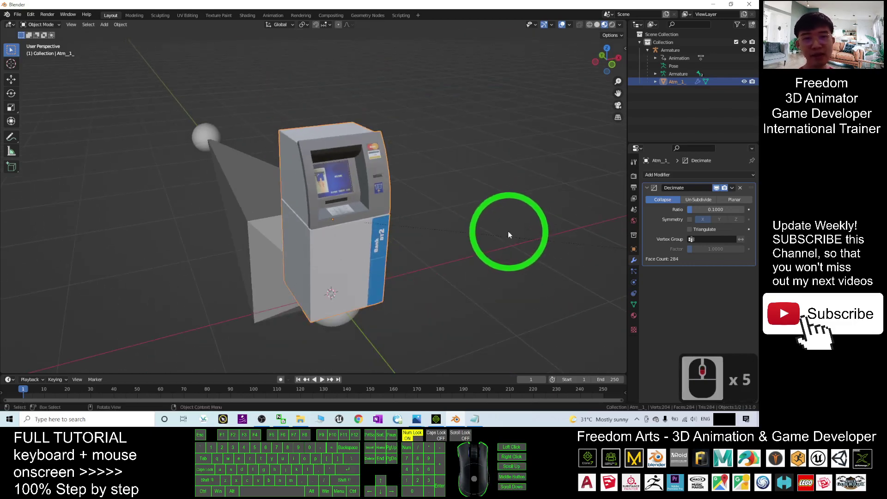
{"action": "scroll", "coordinate": [400, 222], "scroll_direction": "up", "scroll_amount": 2}
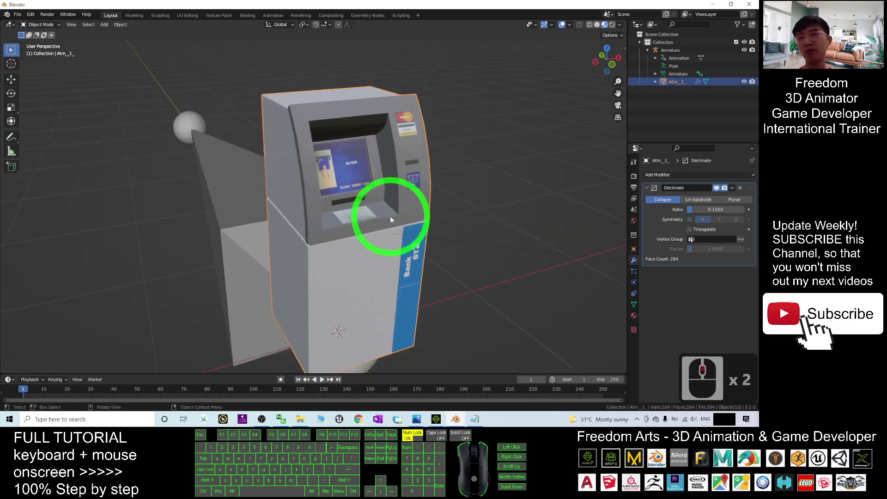
{"action": "scroll", "coordinate": [390, 215], "scroll_direction": "down", "scroll_amount": 1}
{"action": "middle_click_drag", "start_coordinate": [407, 233], "coordinate": [389, 226], "text": "shift"}
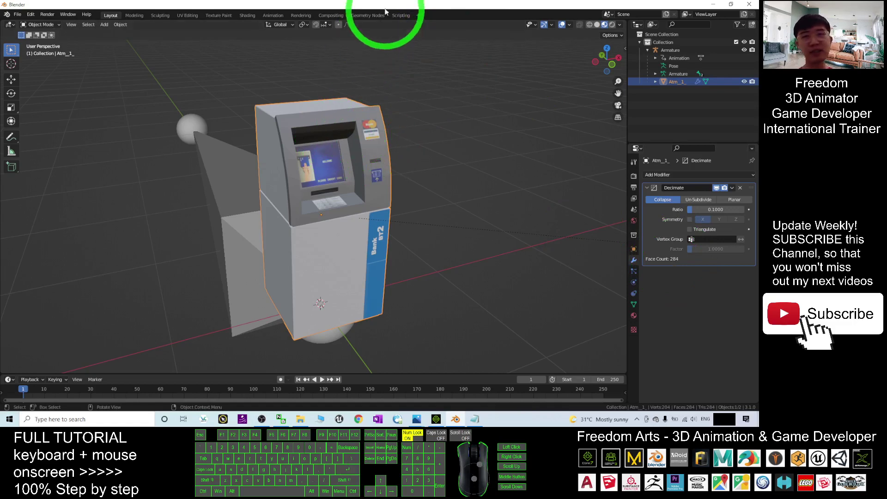
- Restore the Blender window to a smaller size so the desktop shows, and reselect the ATM mesh
{"action": "left_click_drag", "start_coordinate": [385, 11], "coordinate": [468, 10]}
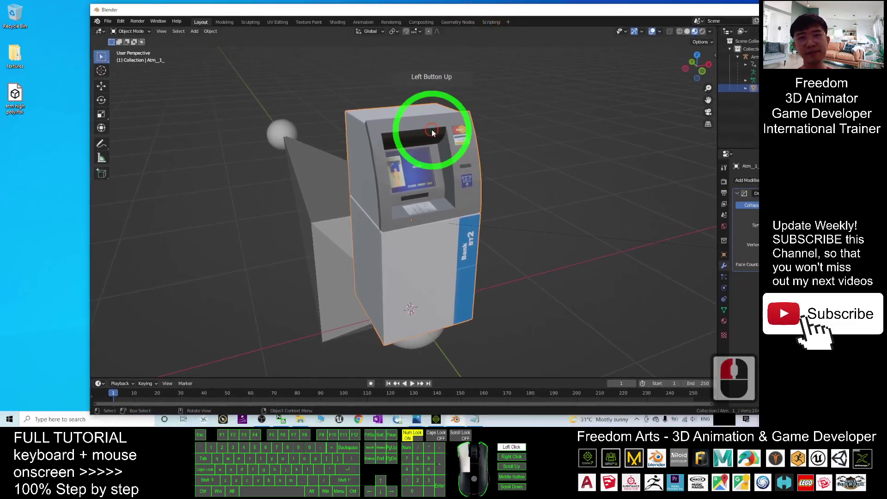
{"action": "left_click", "coordinate": [531, 191]}
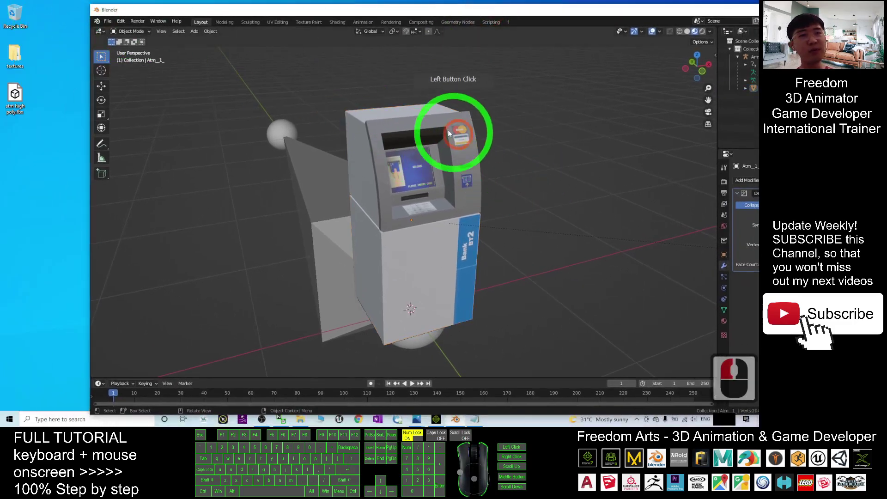
{"action": "double_click", "coordinate": [449, 133]}
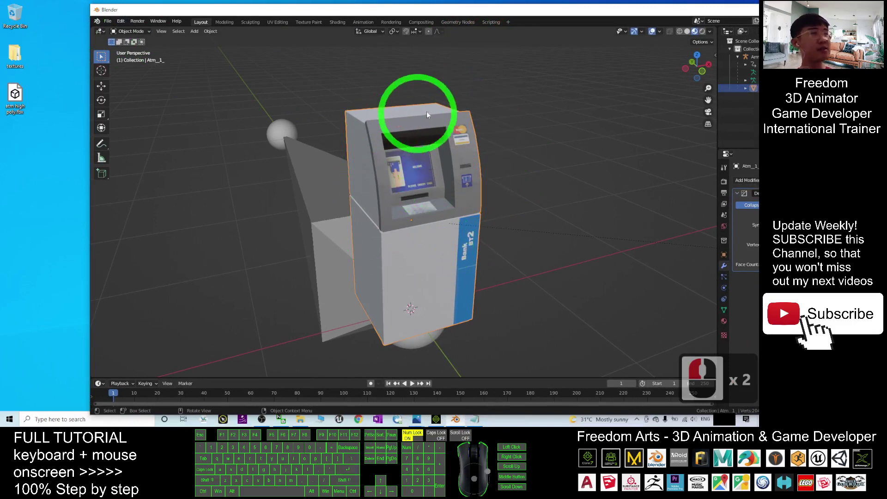
- Export the scene as FBX to the Desktop folder under the name "atm low poly"
{"action": "left_click", "coordinate": [108, 22]}
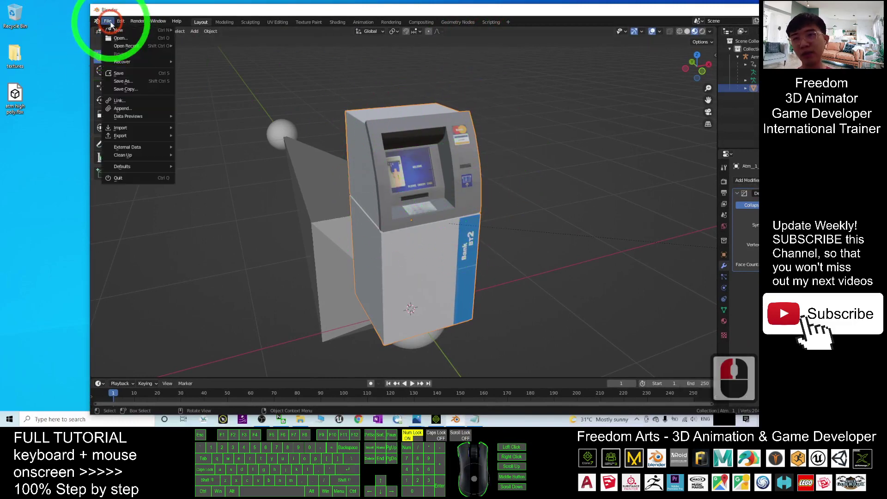
{"action": "left_click", "coordinate": [118, 136]}
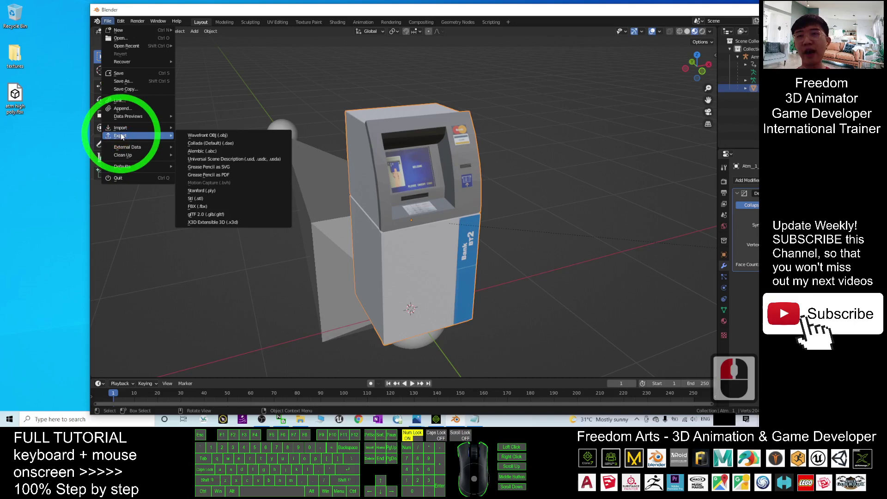
{"action": "left_click", "coordinate": [201, 207]}
{"action": "left_click_drag", "start_coordinate": [416, 85], "coordinate": [356, 65]}
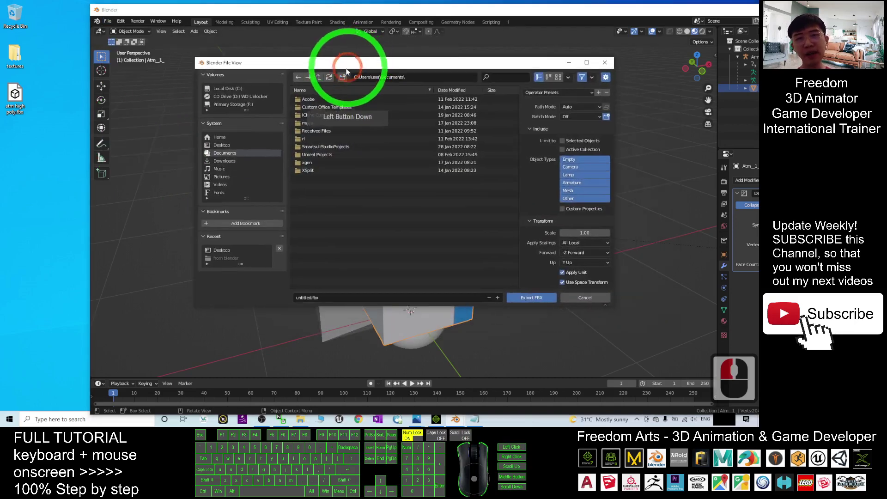
{"action": "left_click", "coordinate": [222, 145]}
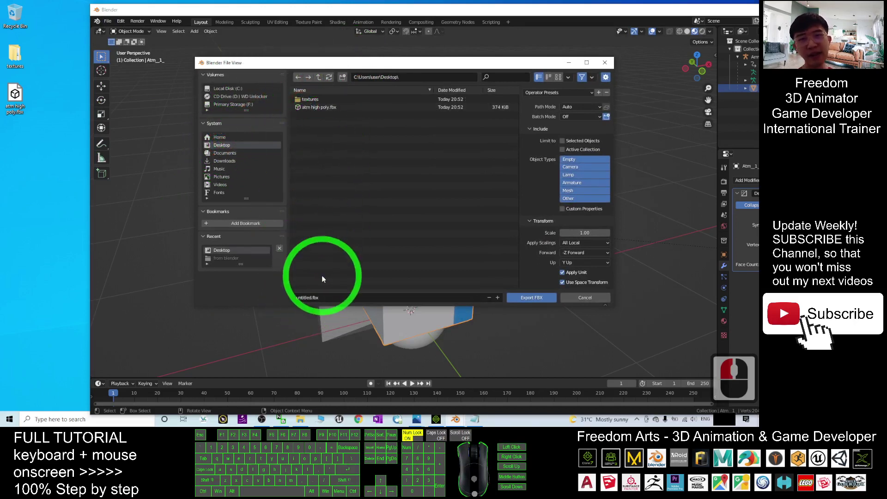
{"action": "type", "text": "atm"}
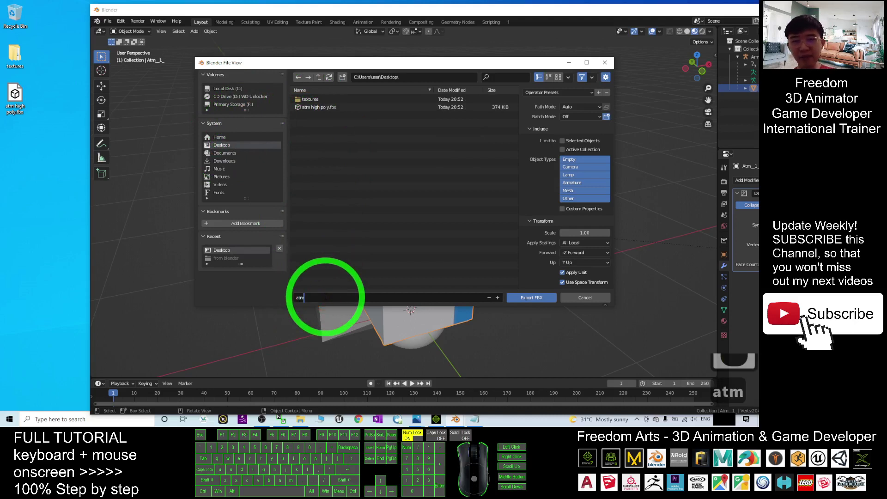
{"action": "type", "text": " low poly"}
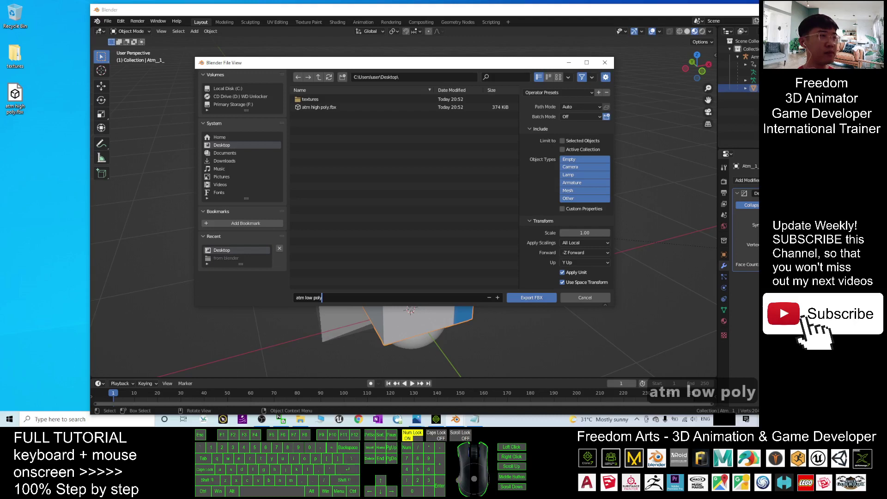
{"action": "left_click", "coordinate": [531, 297]}
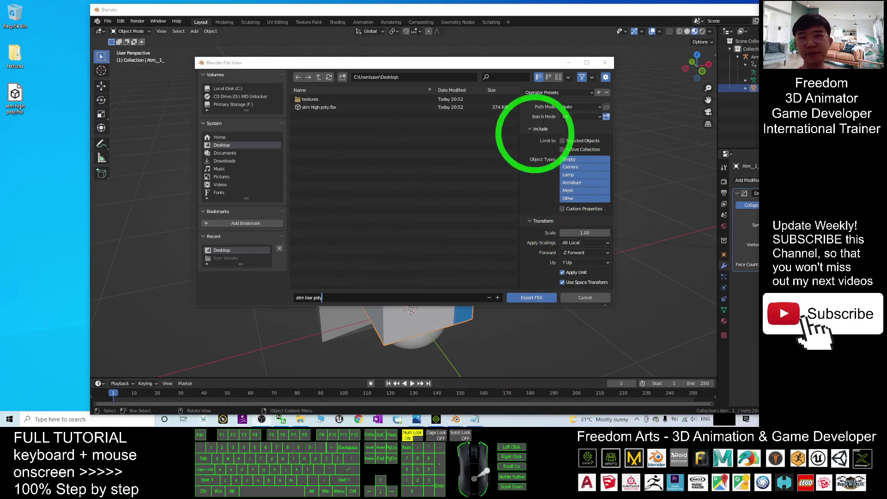
- Set the FBX path mode to Copy with embedded textures and export "atm low poly.fbx" to the Desktop
{"action": "left_click", "coordinate": [599, 106]}
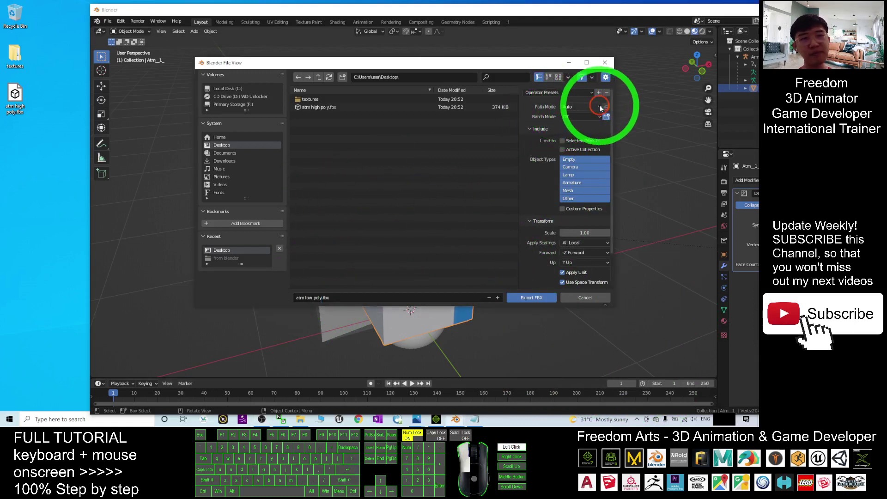
{"action": "left_click", "coordinate": [599, 106]}
{"action": "left_click", "coordinate": [575, 161]}
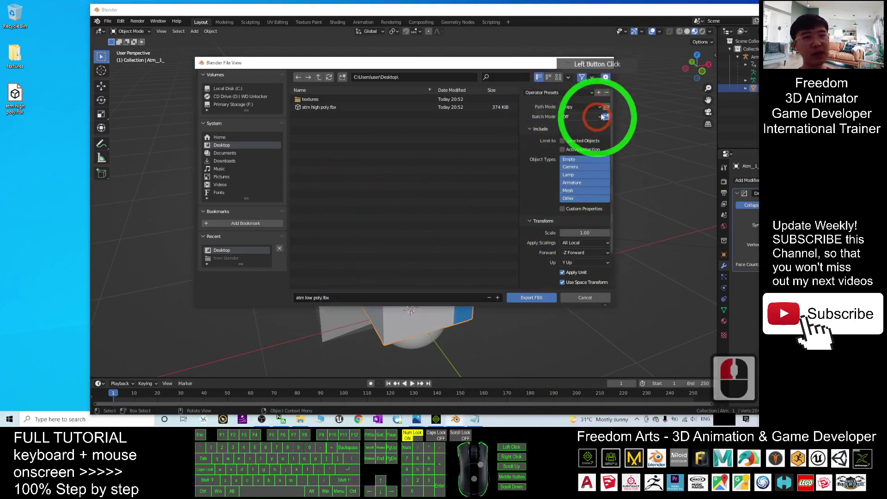
{"action": "left_click", "coordinate": [606, 107]}
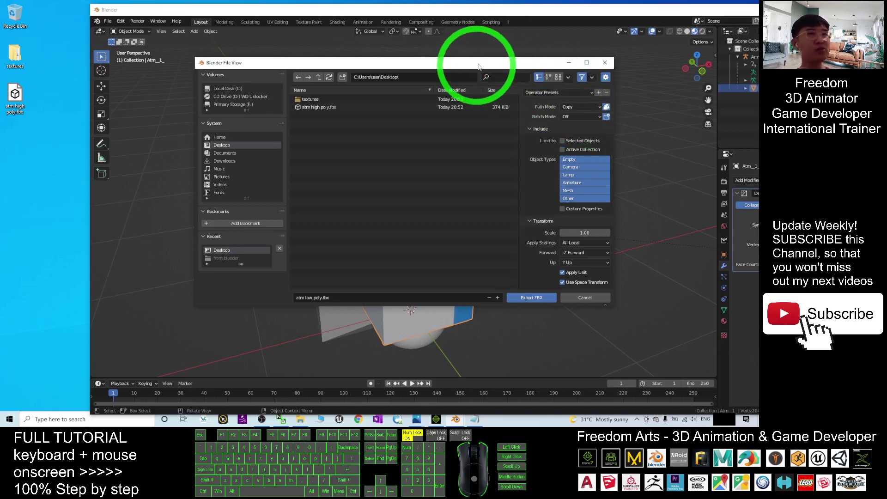
{"action": "mouse_move", "coordinate": [479, 67]}
{"action": "left_mouse_down"}
{"action": "mouse_move", "coordinate": [532, 28]}
{"action": "mouse_move", "coordinate": [702, 29]}
{"action": "mouse_move", "coordinate": [729, 79]}
{"action": "mouse_move", "coordinate": [759, 80]}
{"action": "mouse_move", "coordinate": [502, 123]}
{"action": "mouse_move", "coordinate": [425, 231]}
{"action": "mouse_move", "coordinate": [469, 66]}
{"action": "left_mouse_up"}
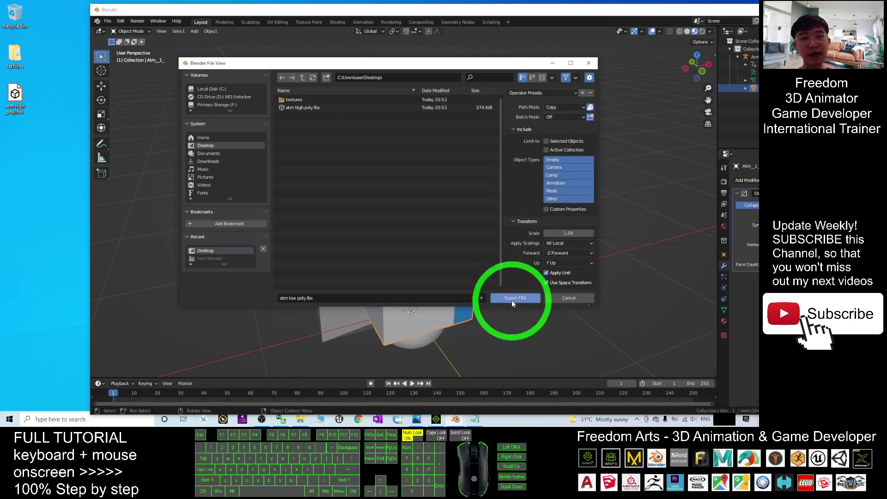
{"action": "left_click", "coordinate": [205, 146]}
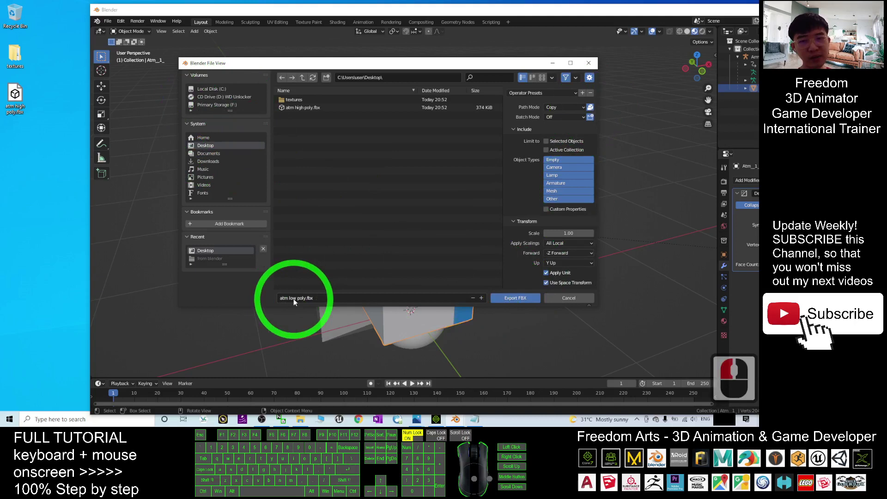
{"action": "left_click", "coordinate": [515, 298]}
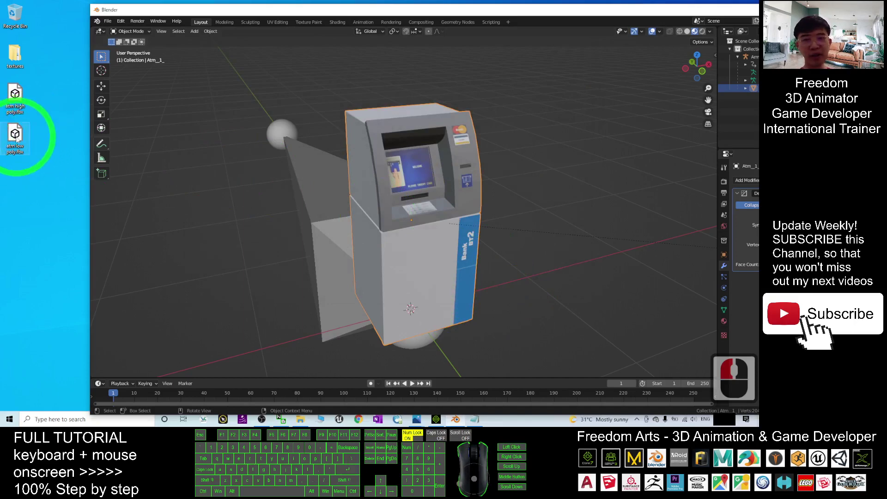
- Switch to iClone and import "atm low poly.fbx" from the desktop into the scene beside the original ATM
{"action": "left_click_drag", "start_coordinate": [728, 12], "coordinate": [596, 18]}
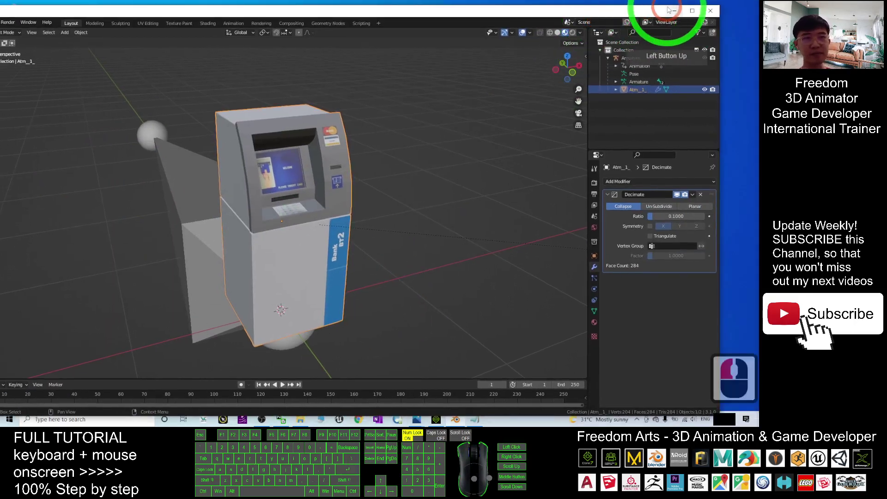
{"action": "left_click", "coordinate": [670, 10]}
{"action": "left_click", "coordinate": [436, 419]}
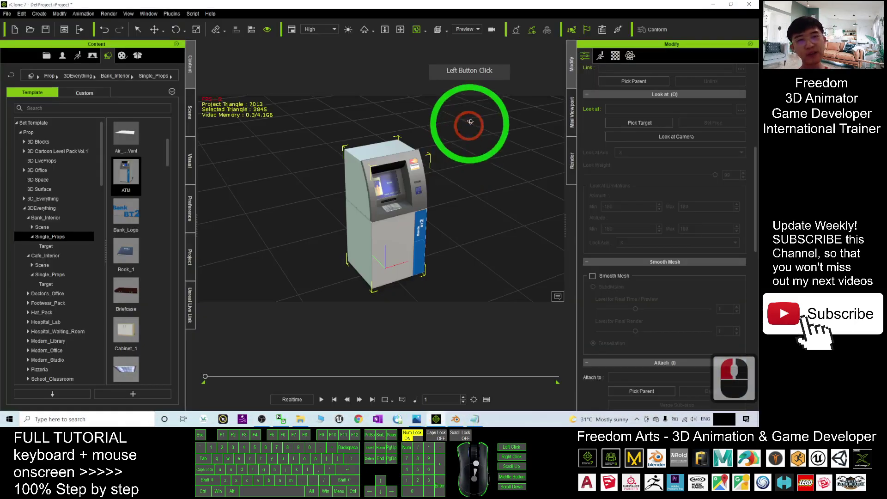
{"action": "scroll", "coordinate": [406, 188], "scroll_direction": "down", "scroll_amount": 18}
{"action": "mouse_move", "coordinate": [383, 6]}
{"action": "left_mouse_down"}
{"action": "mouse_move", "coordinate": [382, 26]}
{"action": "mouse_move", "coordinate": [390, 21]}
{"action": "left_mouse_up"}
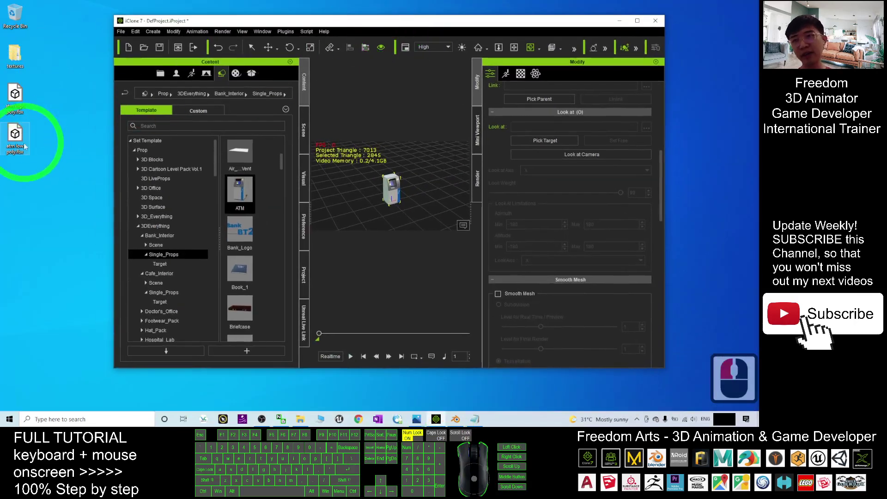
{"action": "left_click_drag", "start_coordinate": [24, 143], "coordinate": [374, 210]}
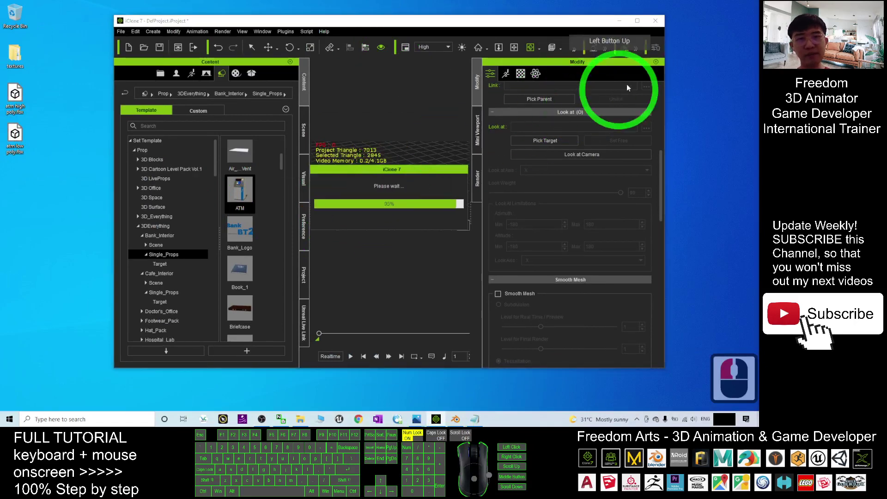
{"action": "left_click", "coordinate": [637, 21]}
{"action": "scroll", "coordinate": [398, 194], "scroll_direction": "up", "scroll_amount": 18}
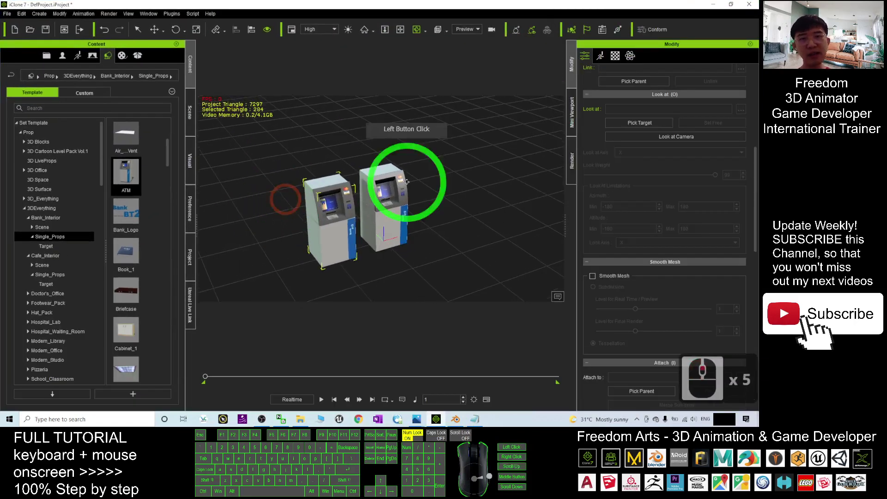
- Select the original ATM and examine its screen recess and front-panel edges from close up
{"action": "scroll", "coordinate": [378, 222], "scroll_direction": "up", "scroll_amount": 3}
{"action": "key", "text": "x"}
{"action": "key", "text": "c"}
{"action": "left_click_drag", "start_coordinate": [362, 222], "coordinate": [316, 132]}
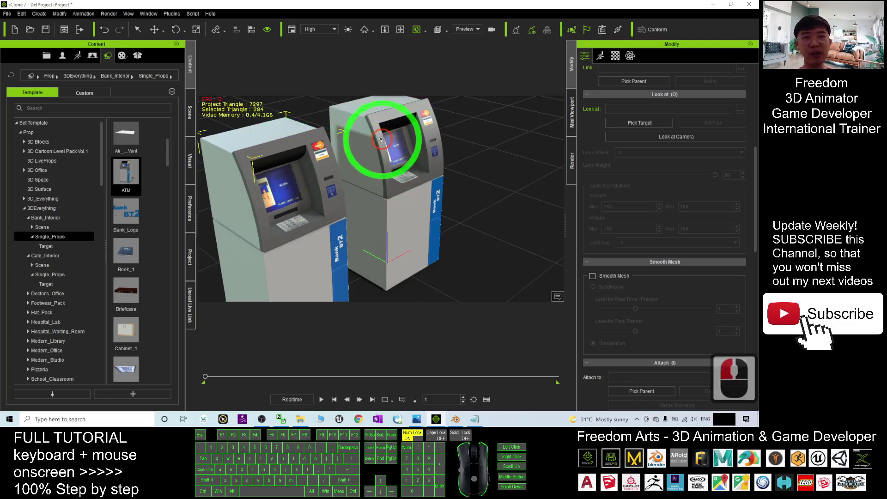
{"action": "scroll", "coordinate": [402, 127], "scroll_direction": "up", "scroll_amount": 4}
{"action": "key", "text": "x"}
{"action": "left_click_drag", "start_coordinate": [421, 126], "coordinate": [380, 272]}
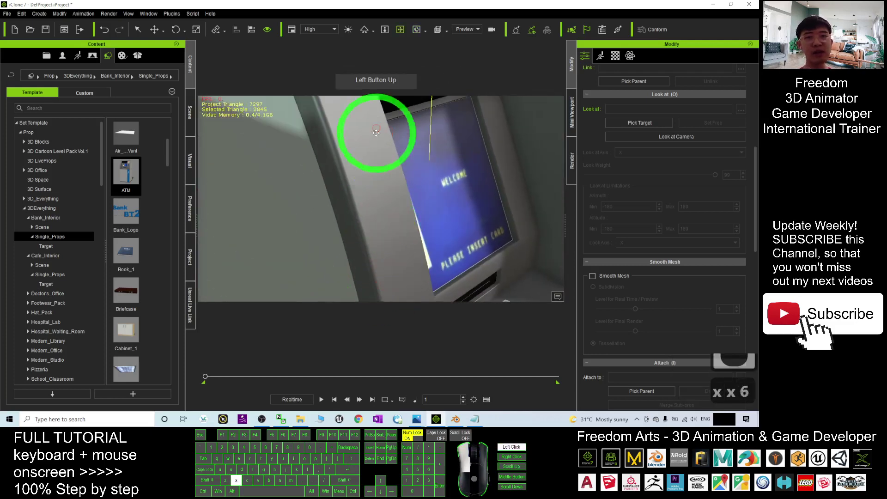
{"action": "left_click_drag", "start_coordinate": [376, 127], "coordinate": [351, 212]}
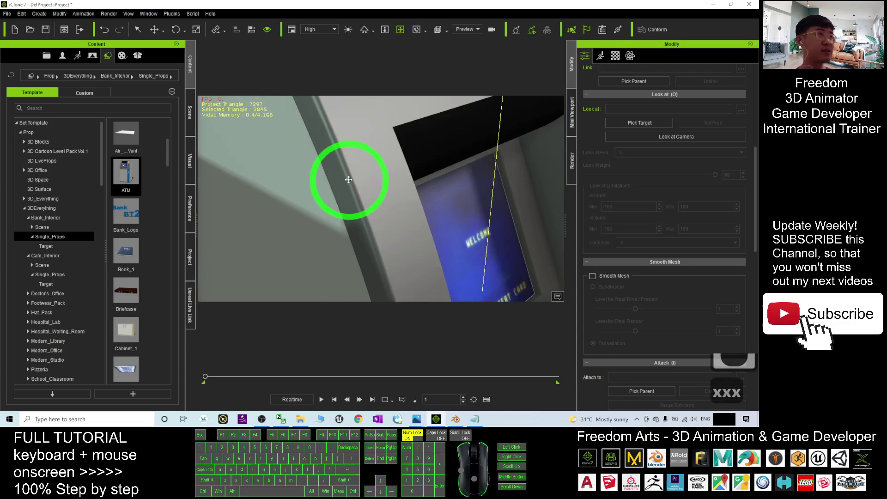
- Compare the low-poly ATM's shape and details with the original, from close up and side by side
{"action": "scroll", "coordinate": [348, 179], "scroll_direction": "down", "scroll_amount": 7}
{"action": "key", "text": "x"}
{"action": "left_click_drag", "start_coordinate": [348, 180], "coordinate": [372, 184]}
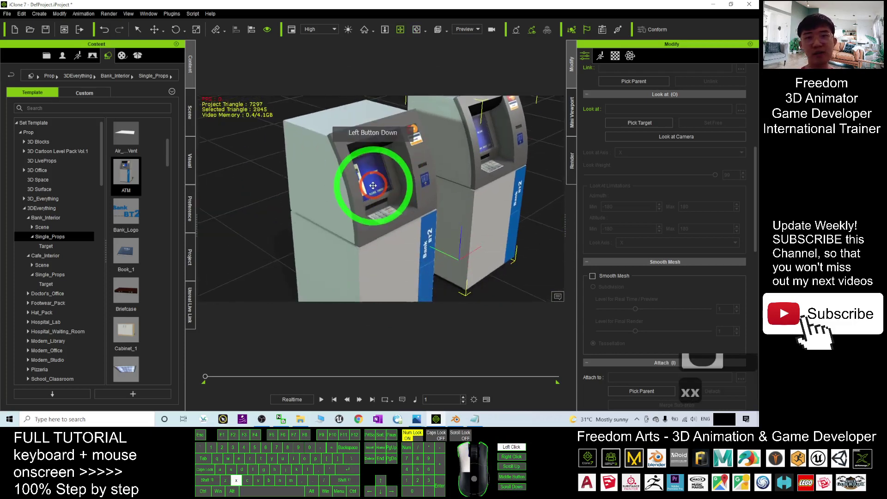
{"action": "scroll", "coordinate": [368, 152], "scroll_direction": "up", "scroll_amount": 3}
{"action": "scroll", "coordinate": [368, 152], "scroll_direction": "up", "scroll_amount": 3}
{"action": "key", "text": "x"}
{"action": "left_click_drag", "start_coordinate": [285, 161], "coordinate": [269, 149]}
{"action": "scroll", "coordinate": [414, 183], "scroll_direction": "down", "scroll_amount": 7}
{"action": "scroll", "coordinate": [415, 183], "scroll_direction": "down", "scroll_amount": 11}
{"action": "key", "text": "x"}
{"action": "key", "text": "c"}
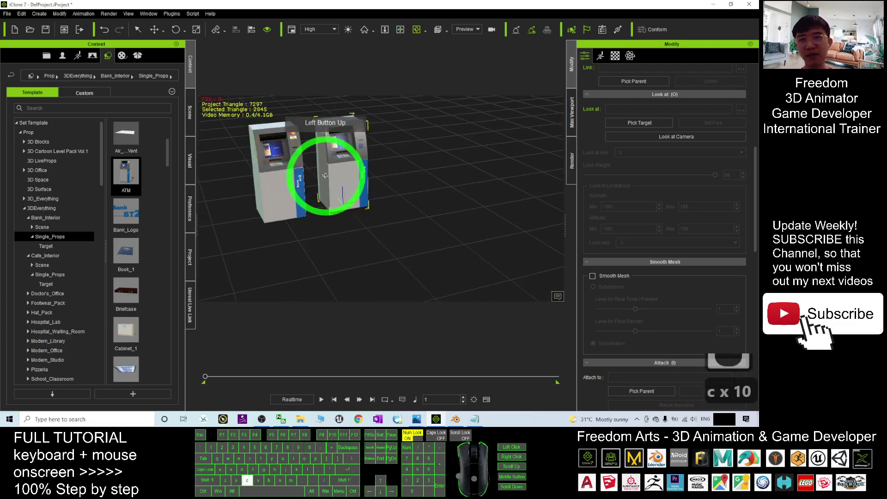
{"action": "key", "text": "x"}
{"action": "left_click_drag", "start_coordinate": [325, 176], "coordinate": [392, 197]}
{"action": "scroll", "coordinate": [338, 174], "scroll_direction": "up", "scroll_amount": 12}
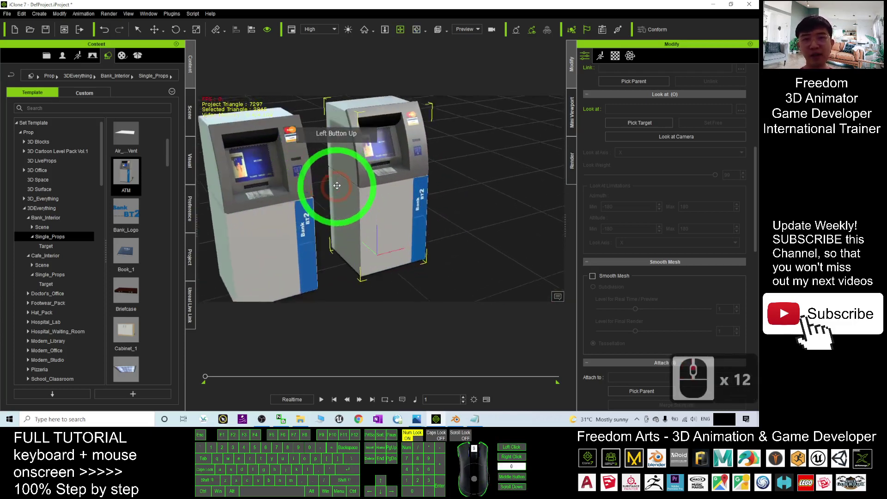
{"action": "key", "text": "x"}
{"action": "left_click_drag", "start_coordinate": [336, 186], "coordinate": [358, 222]}
{"action": "scroll", "coordinate": [358, 222], "scroll_direction": "down", "scroll_amount": 4}
- Compare both ATMs' materials and remove the Roughness and Metallic textures from the low-poly ATM's PBR material
{"action": "left_click", "coordinate": [615, 56]}
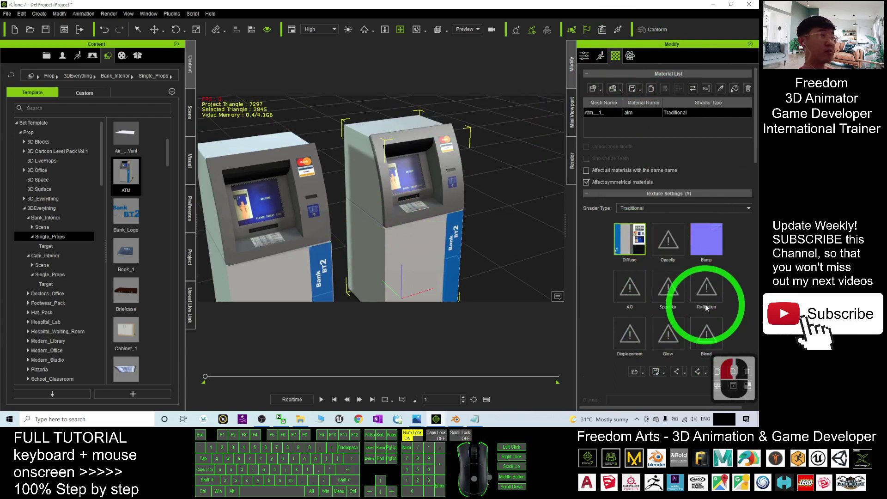
{"action": "double_click", "coordinate": [297, 210]}
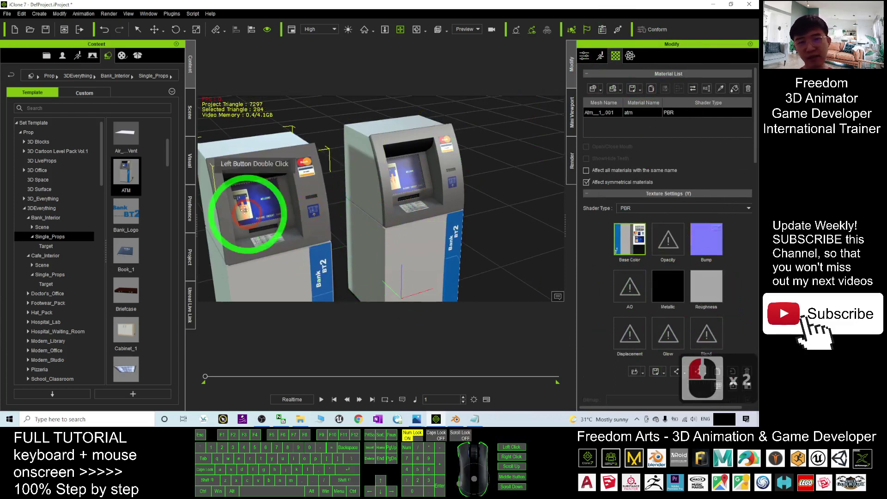
{"action": "left_click", "coordinate": [709, 294]}
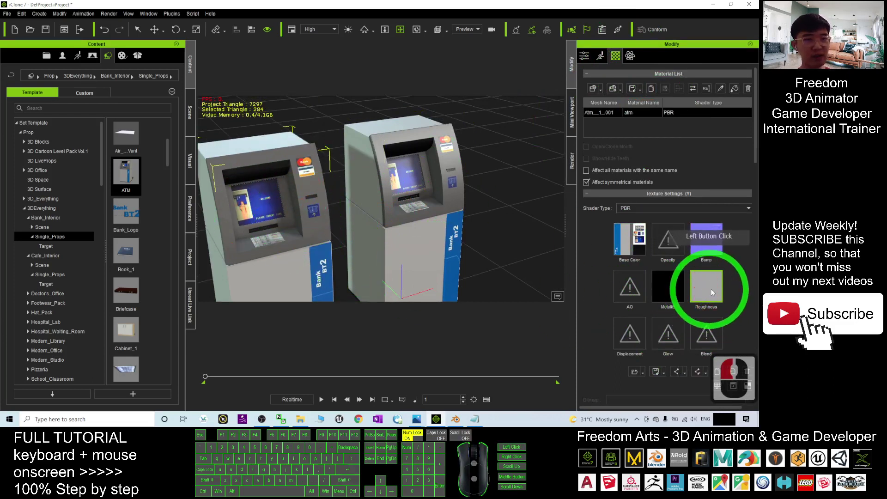
{"action": "scroll", "coordinate": [697, 289], "scroll_direction": "down", "scroll_amount": 1}
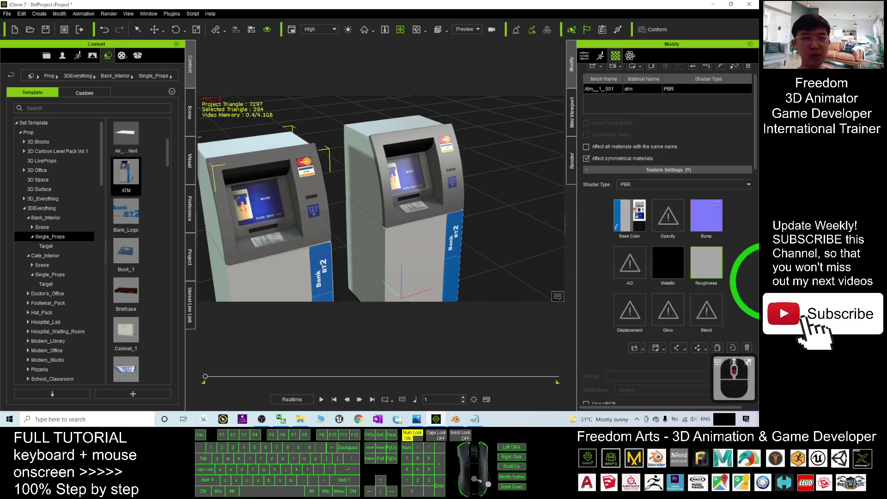
{"action": "left_click", "coordinate": [719, 267]}
{"action": "left_click", "coordinate": [680, 277]}
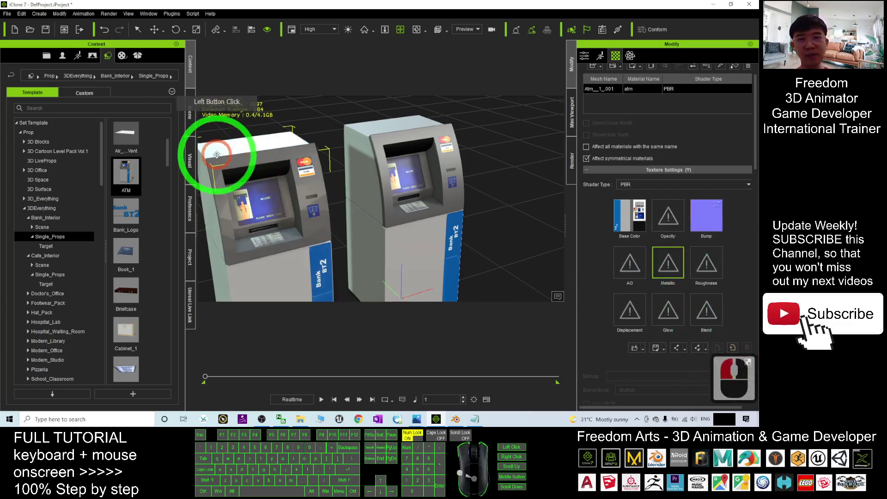
- Examine the low-poly ATM's surface shading against the original from several angles
{"action": "left_click_drag", "start_coordinate": [392, 190], "coordinate": [420, 188]}
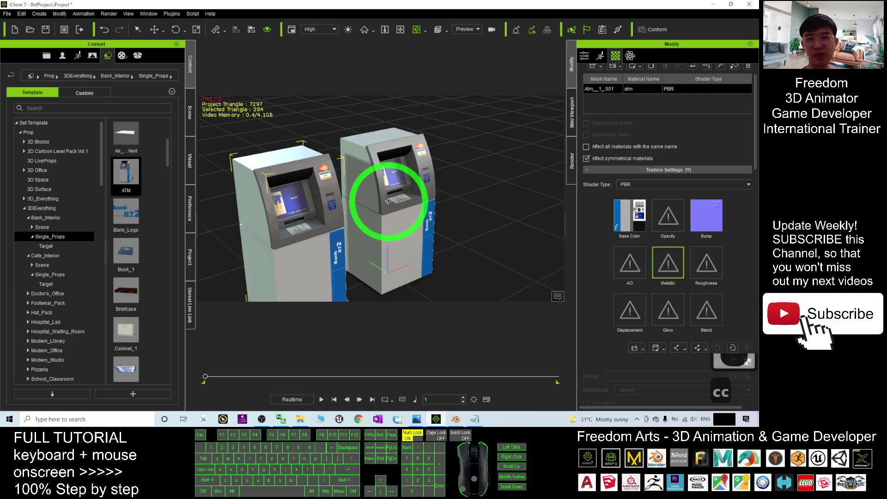
{"action": "left_click_drag", "start_coordinate": [390, 240], "coordinate": [327, 219]}
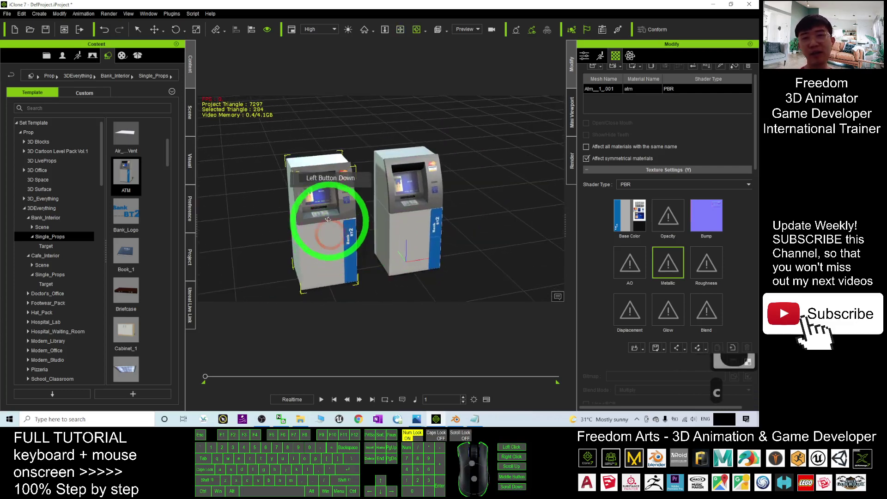
{"action": "scroll", "coordinate": [351, 203], "scroll_direction": "up", "scroll_amount": 10}
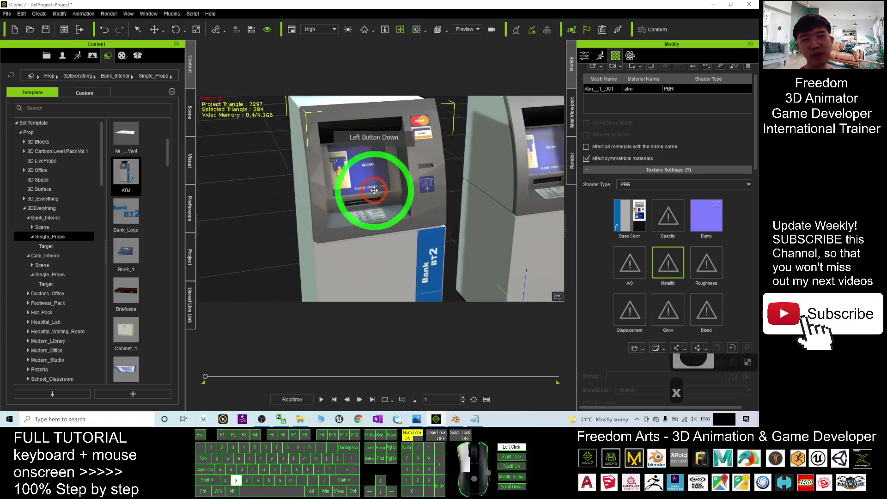
{"action": "scroll", "coordinate": [397, 197], "scroll_direction": "down", "scroll_amount": 6}
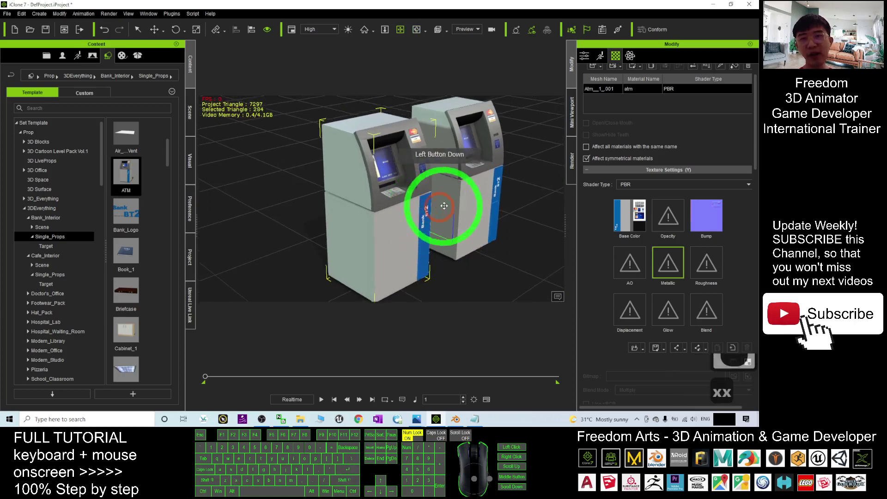
{"action": "key", "text": "x"}
{"action": "left_click_drag", "start_coordinate": [427, 209], "coordinate": [427, 211]}
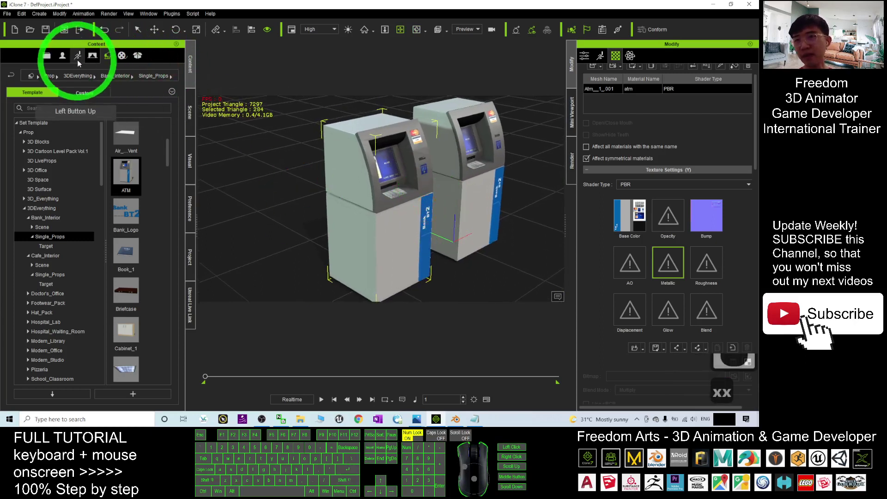
- Save the low-poly ATM to the custom Prop library under the name "ATM low poly"
{"action": "left_click", "coordinate": [84, 92]}
{"action": "left_click", "coordinate": [108, 55]}
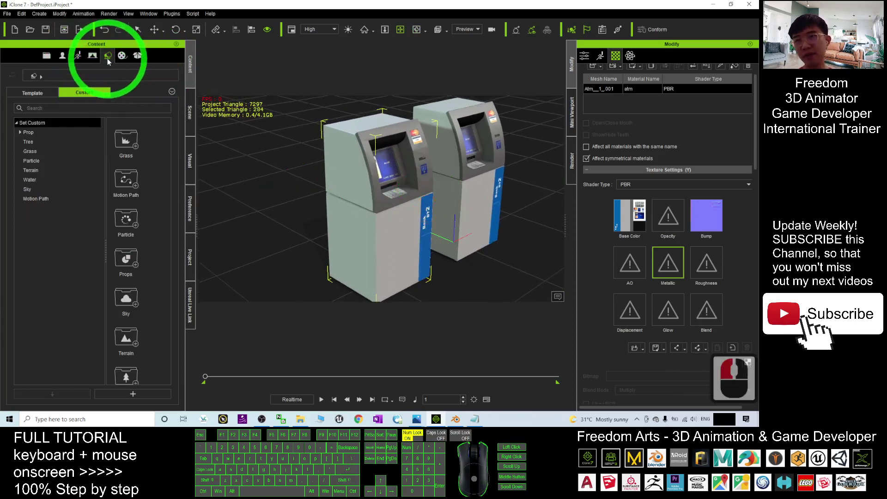
{"action": "left_click", "coordinate": [41, 132]}
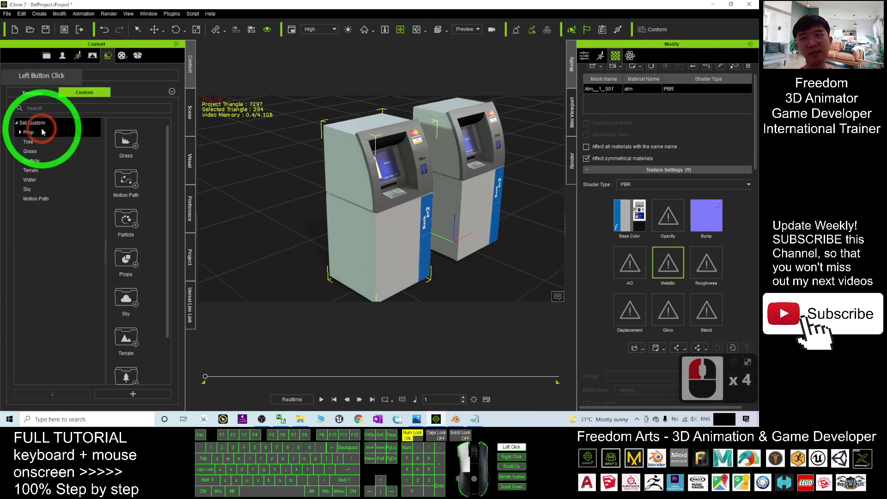
{"action": "left_click", "coordinate": [122, 393]}
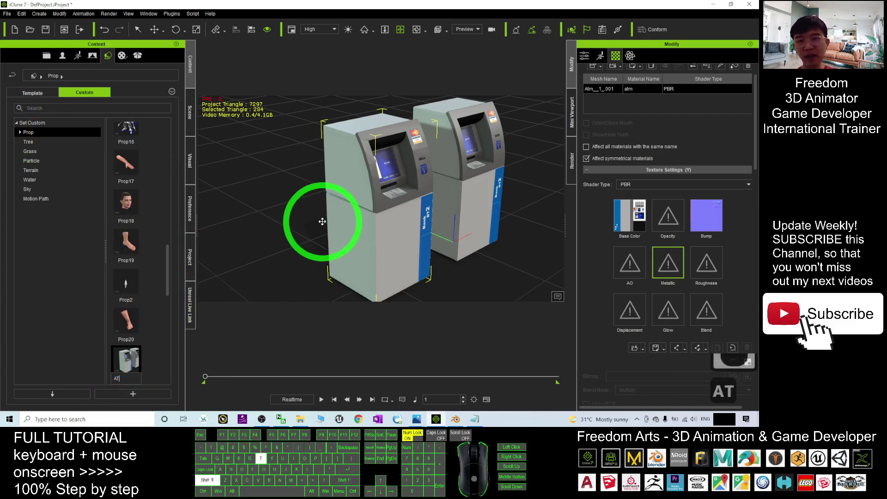
{"action": "type", "text": "ATM low poly"}
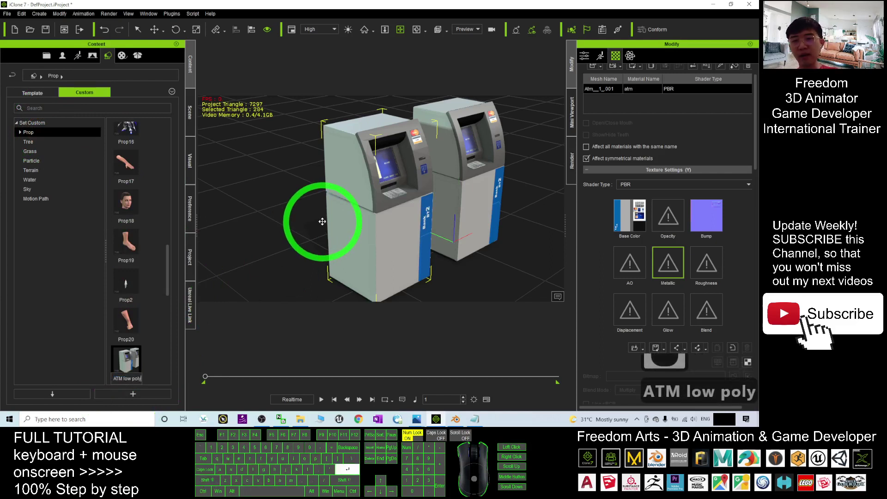
{"action": "key", "text": "Return"}
- Place two copies of the custom "ATM low poly" prop on the ground behind the existing ATMs
{"action": "scroll", "coordinate": [322, 181], "scroll_direction": "down", "scroll_amount": 15}
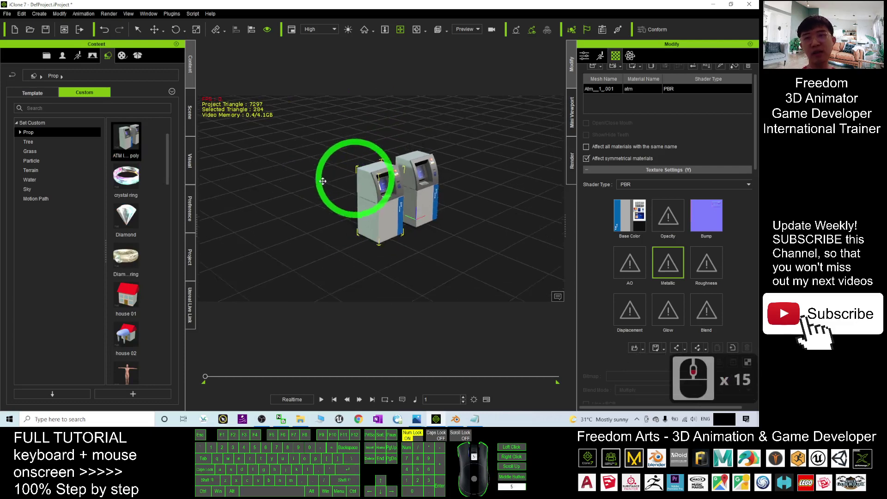
{"action": "left_click_drag", "start_coordinate": [124, 140], "coordinate": [237, 166]}
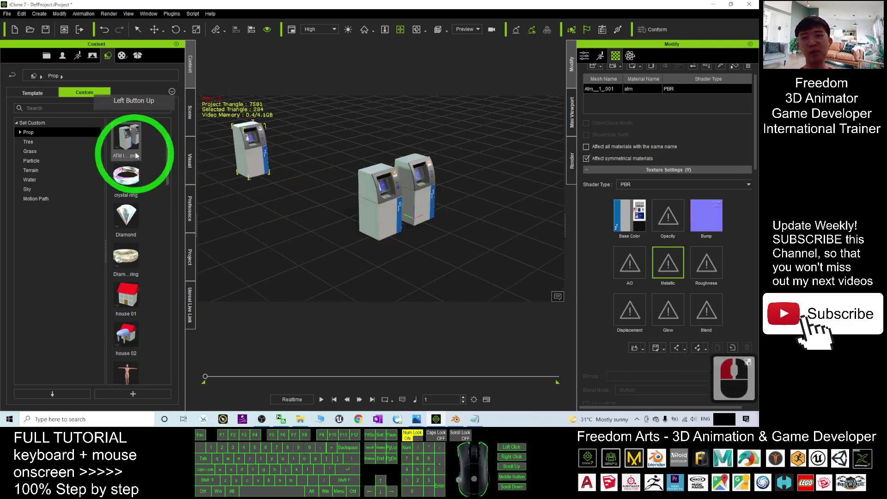
{"action": "left_click_drag", "start_coordinate": [137, 156], "coordinate": [310, 150]}
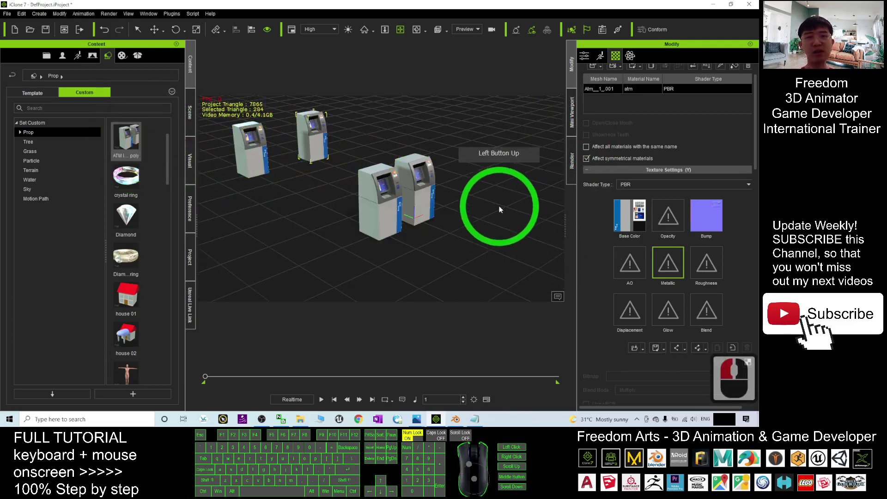
- Inspect the low-poly ATM once more from close up and switch to cover.jpg in Photos
{"action": "scroll", "coordinate": [430, 203], "scroll_direction": "up", "scroll_amount": 20}
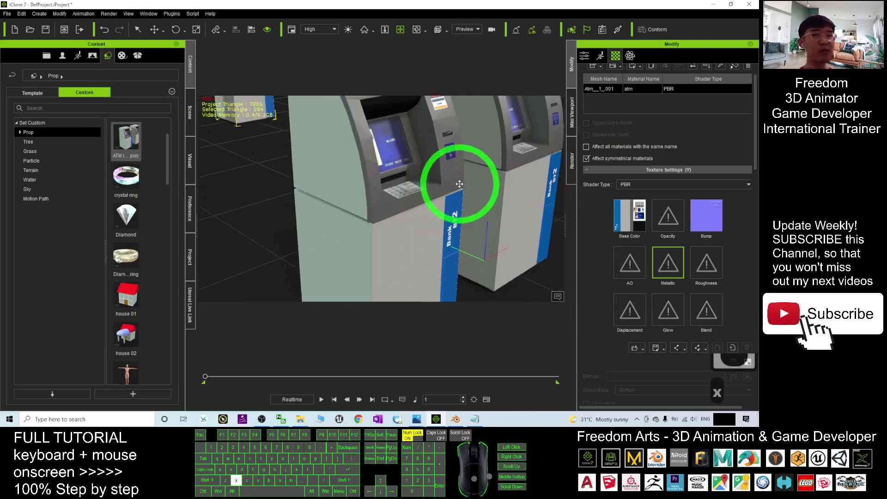
{"action": "left_click_drag", "start_coordinate": [459, 184], "coordinate": [456, 418]}
{"action": "key", "text": "c"}
{"action": "key", "text": "q"}
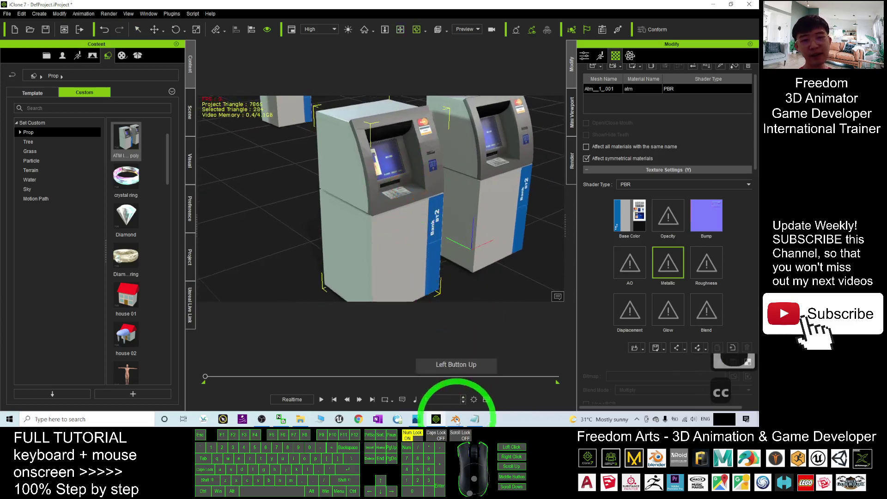
{"action": "left_click", "coordinate": [417, 420]}
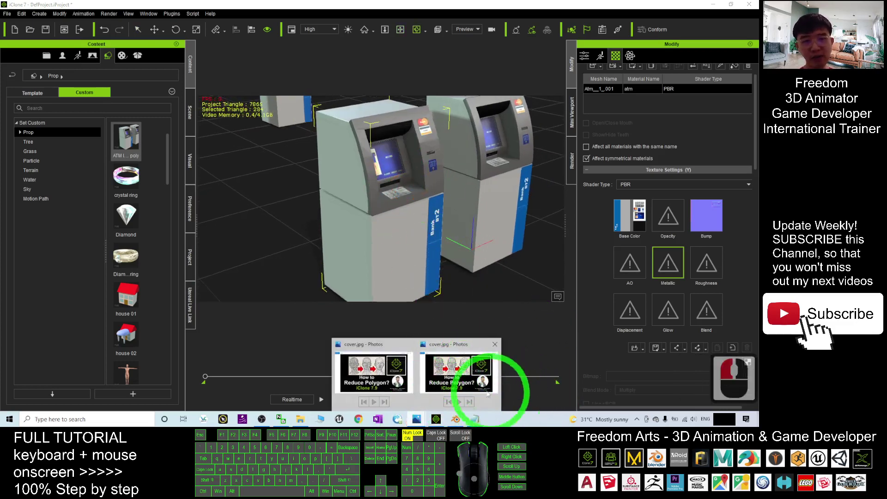
{"action": "left_click", "coordinate": [463, 379]}
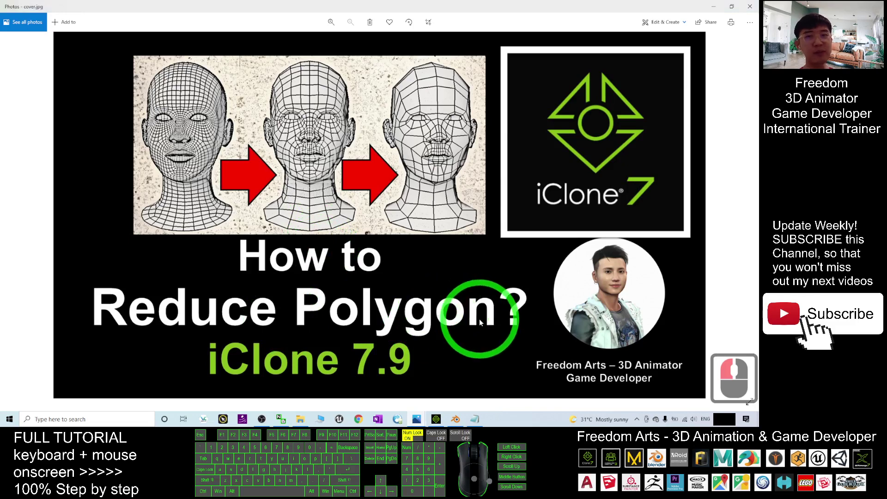